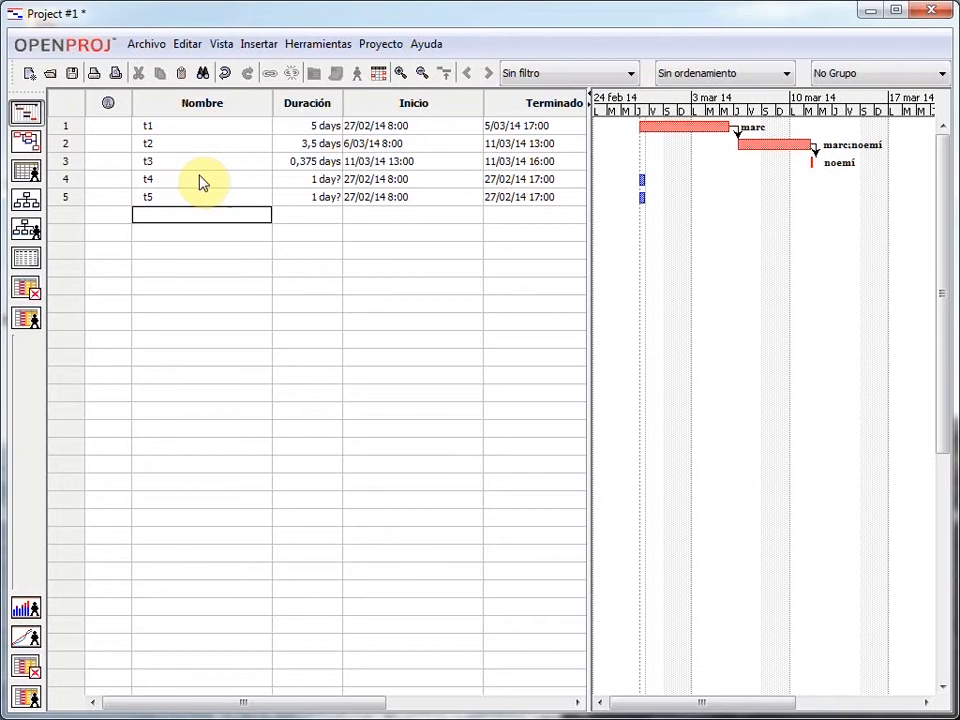
- Set the durations of tasks t4 and t5 to 5 days each
key(Up)
key(Right)
key(Up)
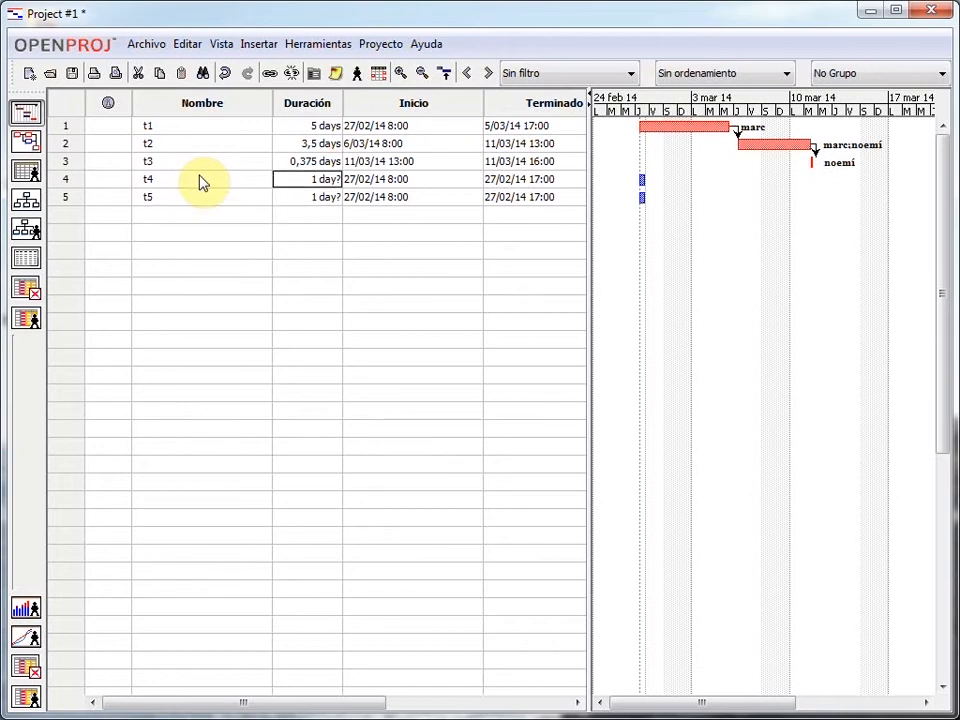
text(1s)
key(Return)
key(Return)
text(5)
key(Return)
text(5)
key(Return)
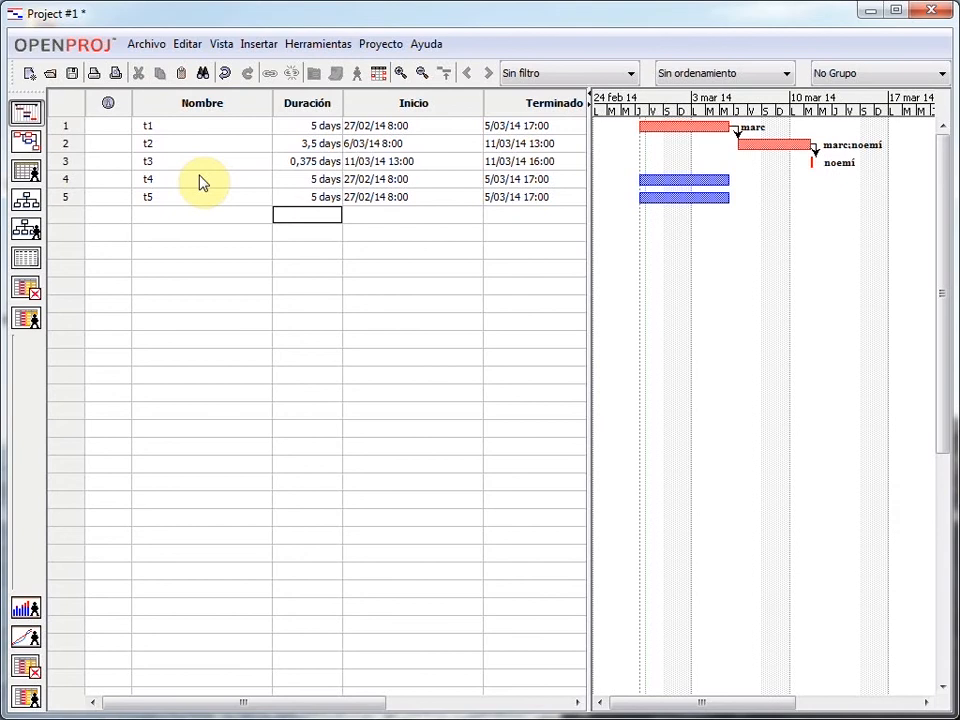
- Make task 4 the predecessor of task t5
key(Right)
key(Right)
key(Right)
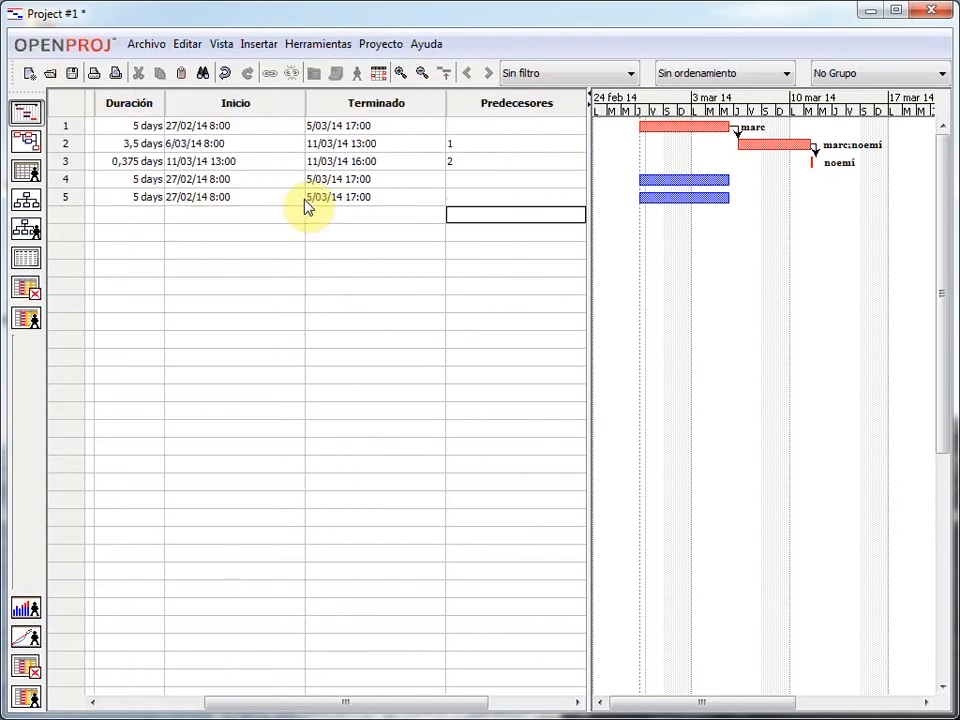
key(Up)
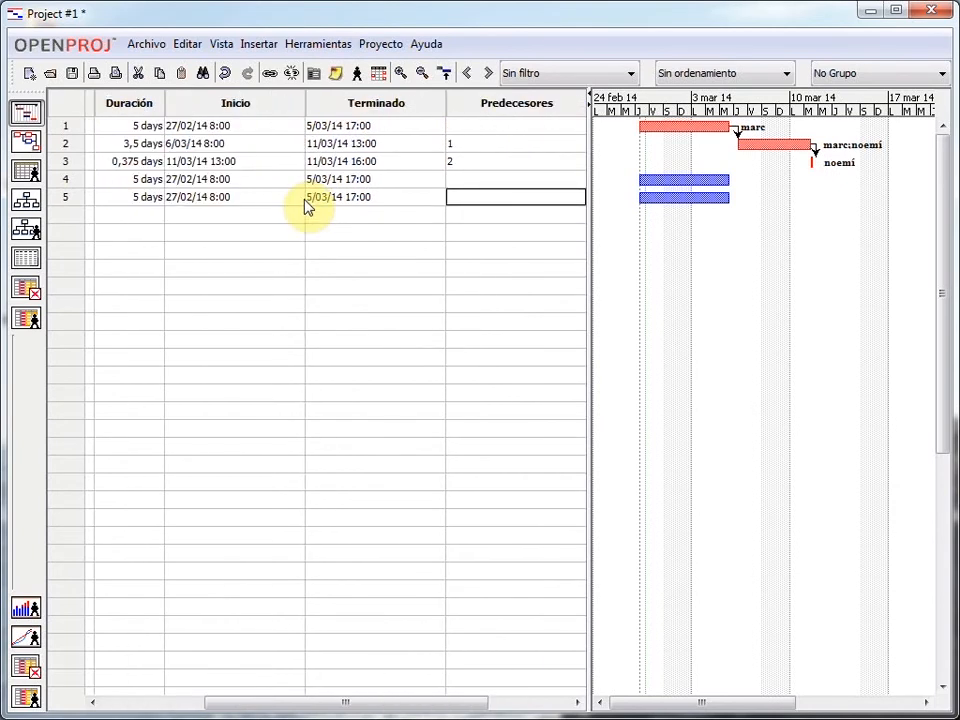
text(4)
key(Return)
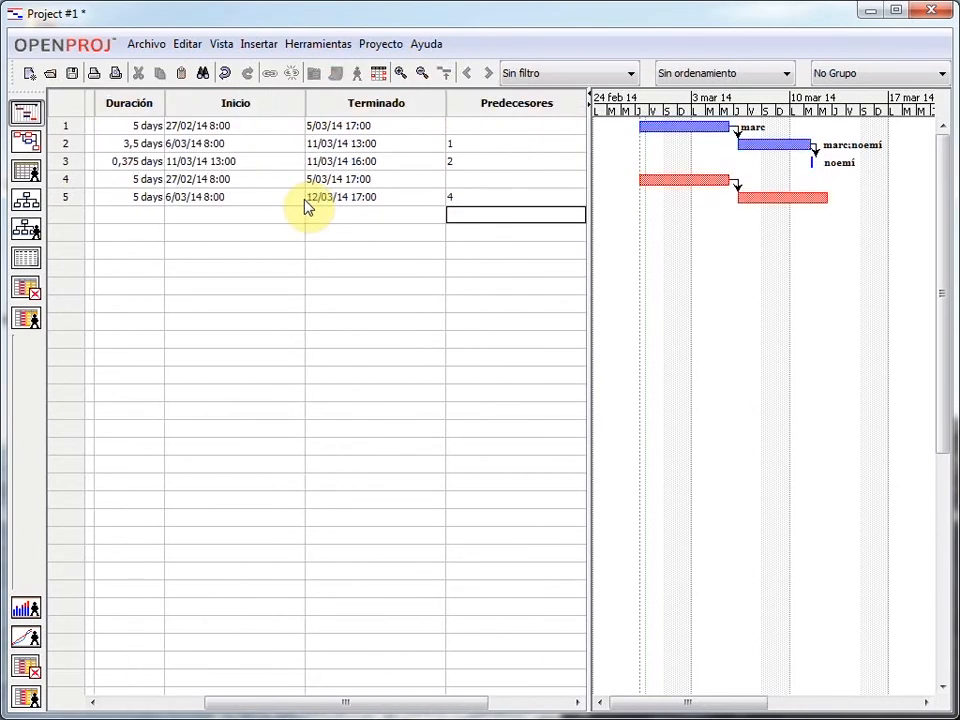
- Assign the resource already working on task t1 to task t4 and return to the start of the task table
key(Up)
key(Right)
key(Up)
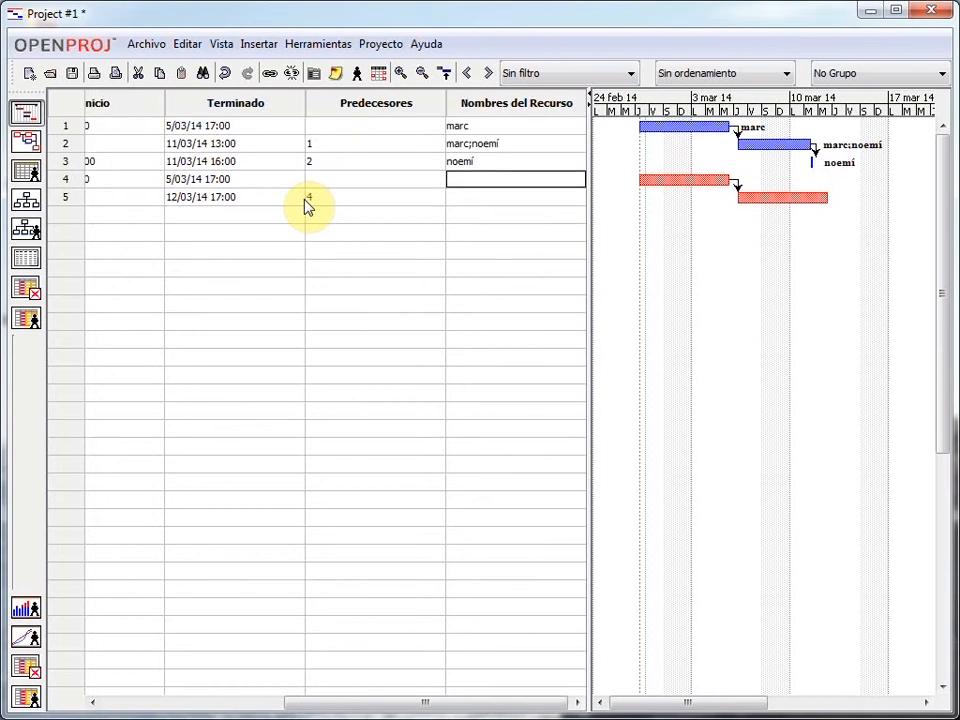
text(marc)
key(Return)
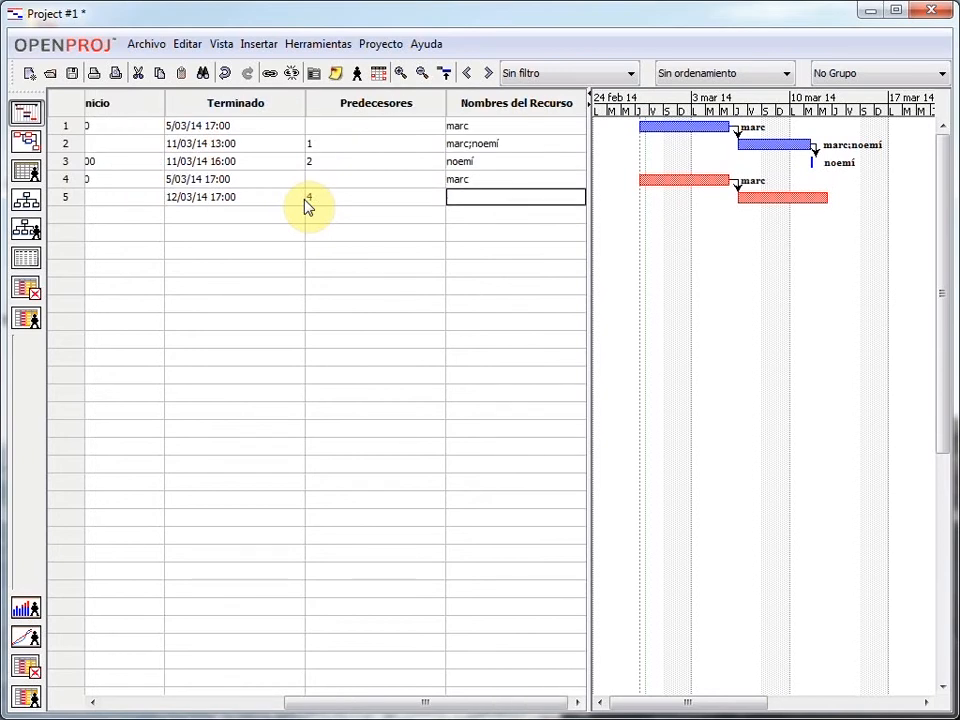
key(Left)
key(Home)
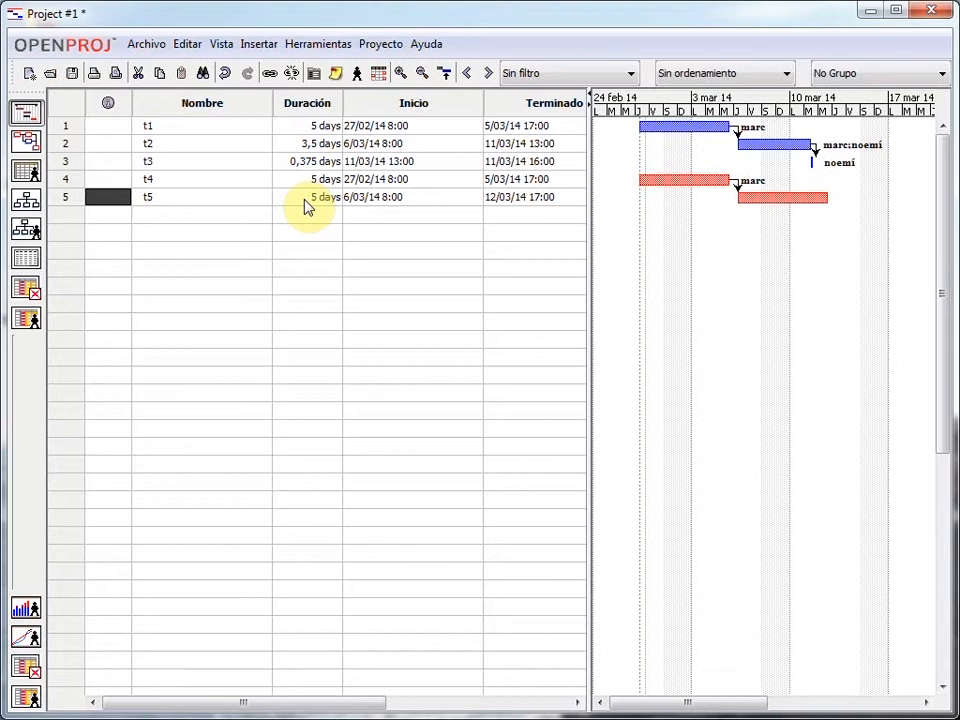
- Review the project's start date and its duration, work and cost statistics in the project information, then close it
click(381, 44)
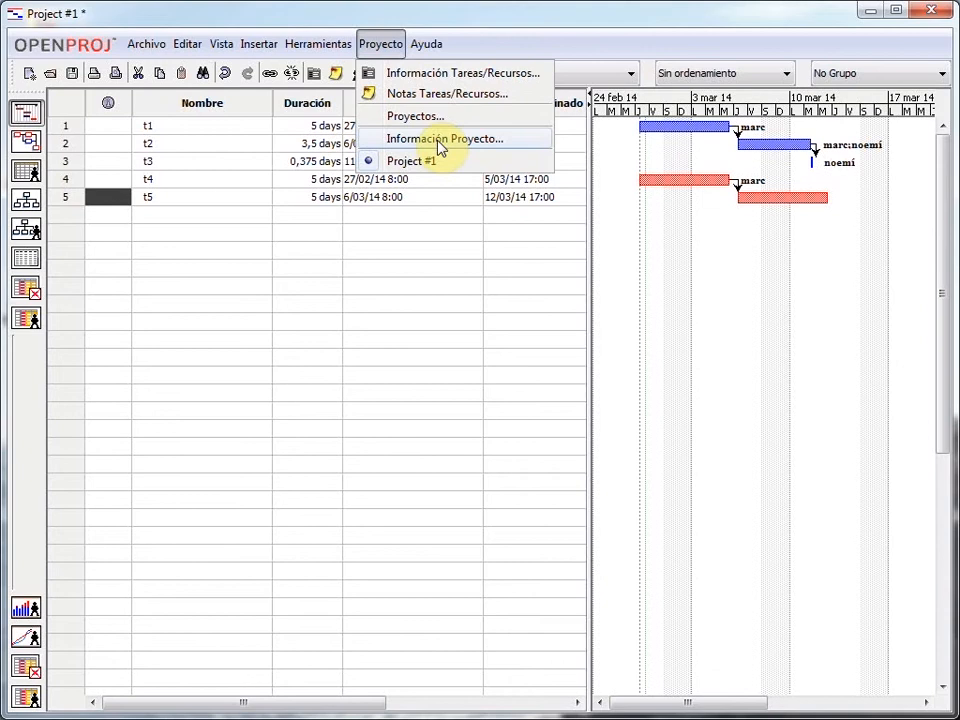
click(516, 141)
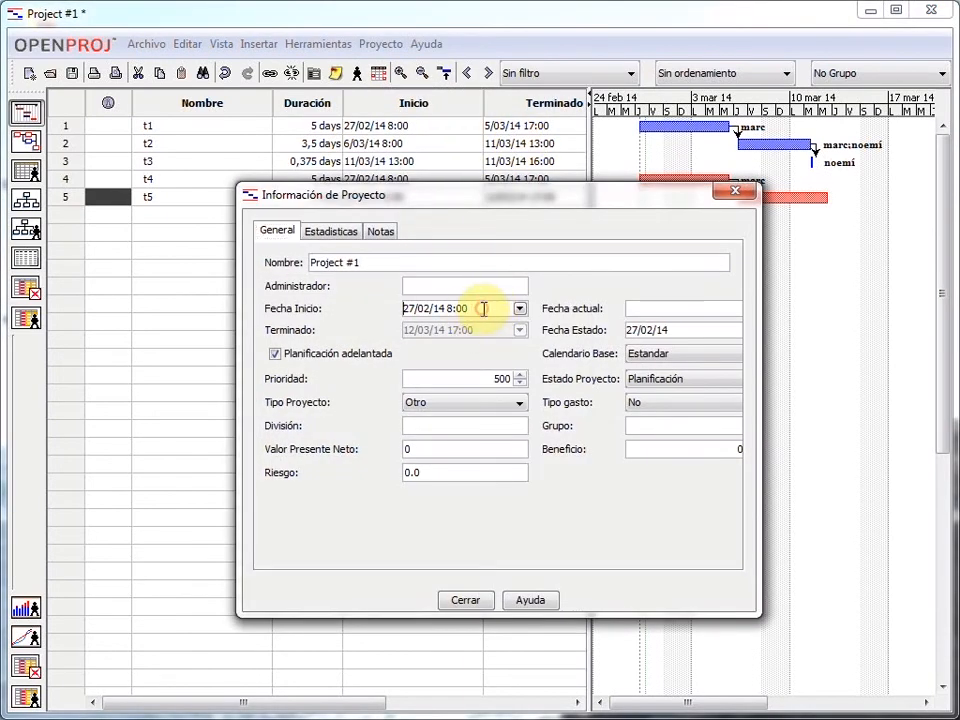
click(397, 313)
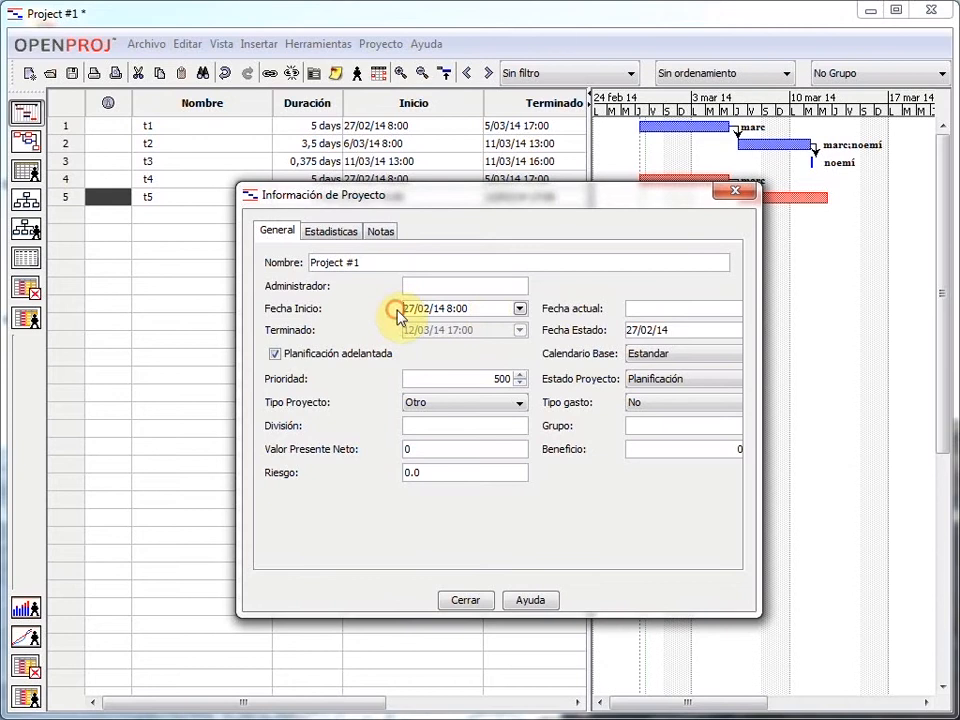
click(479, 309)
drag(479, 309, 388, 307)
click(338, 238)
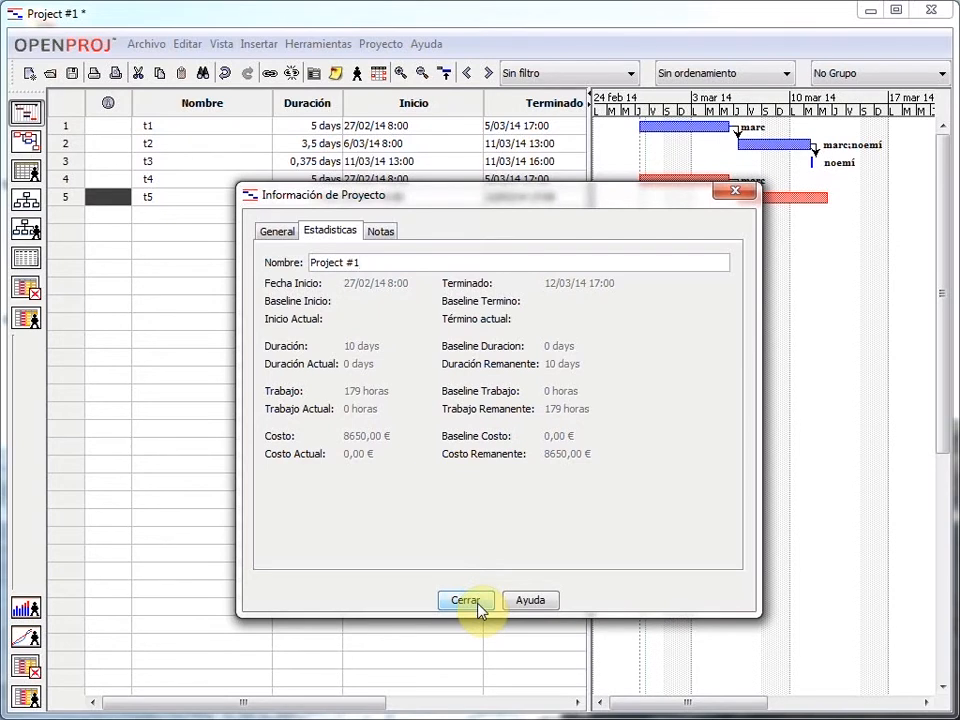
click(478, 606)
click(381, 43)
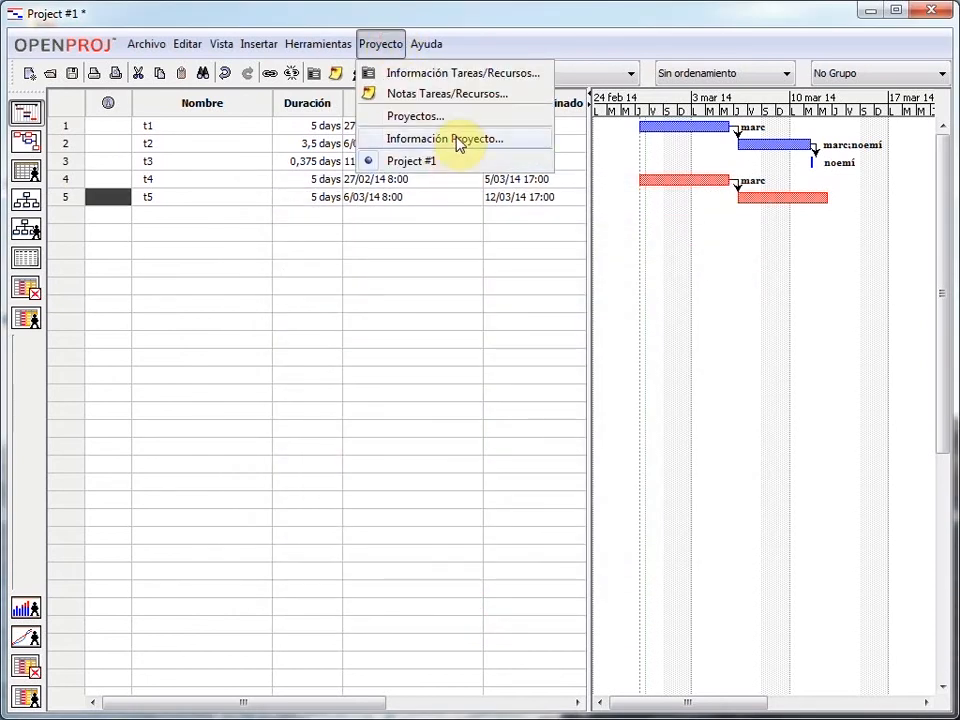
click(440, 269)
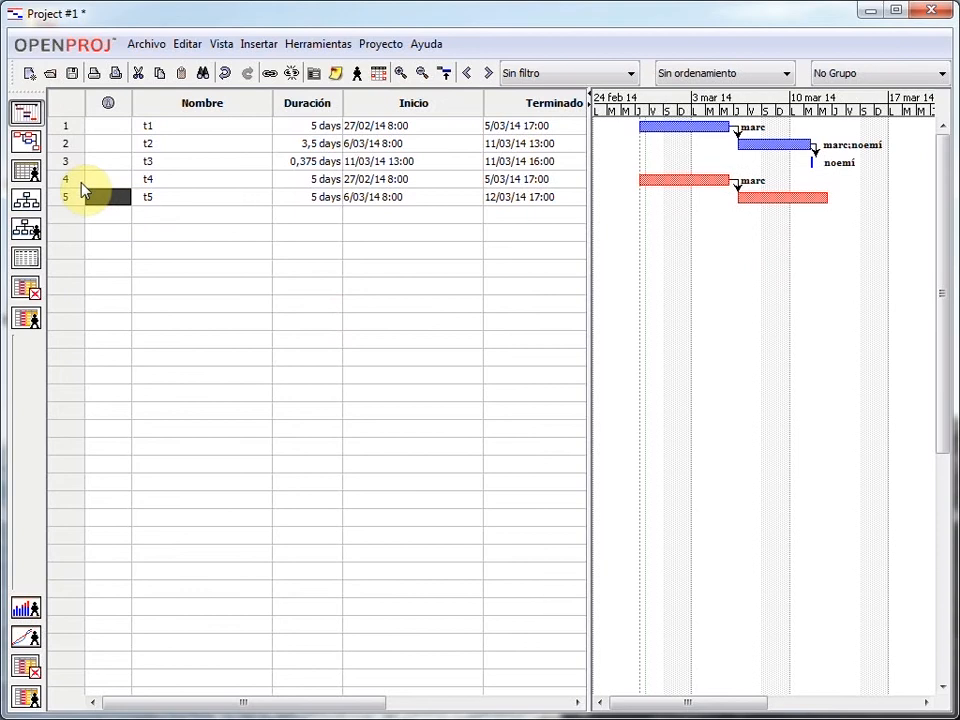
- View the network diagram of the tasks and the resource list from its first columns
click(22, 152)
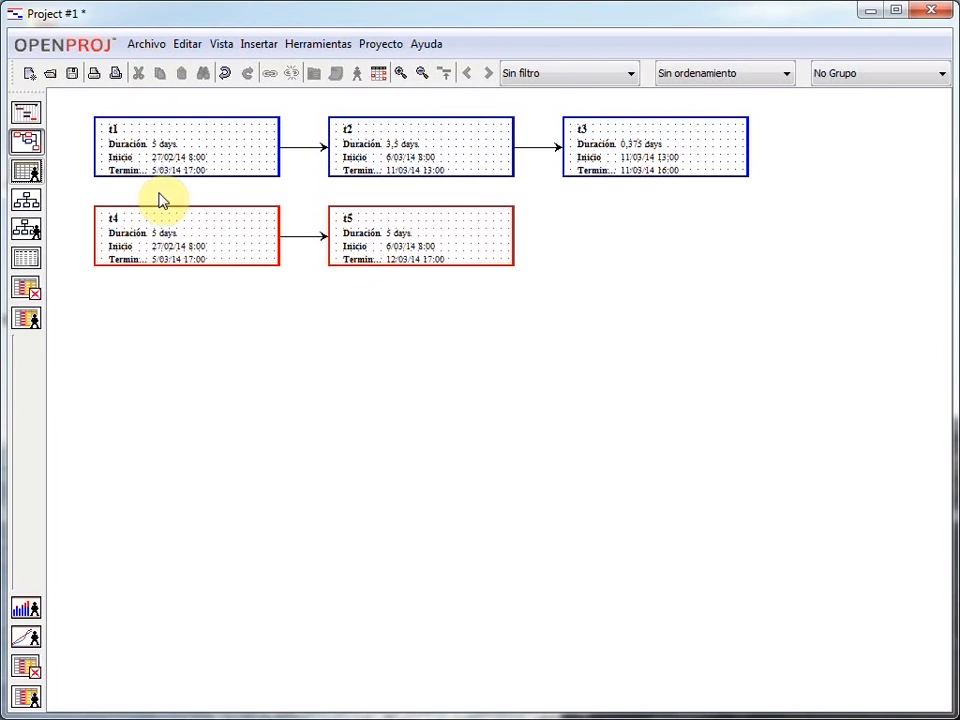
click(30, 173)
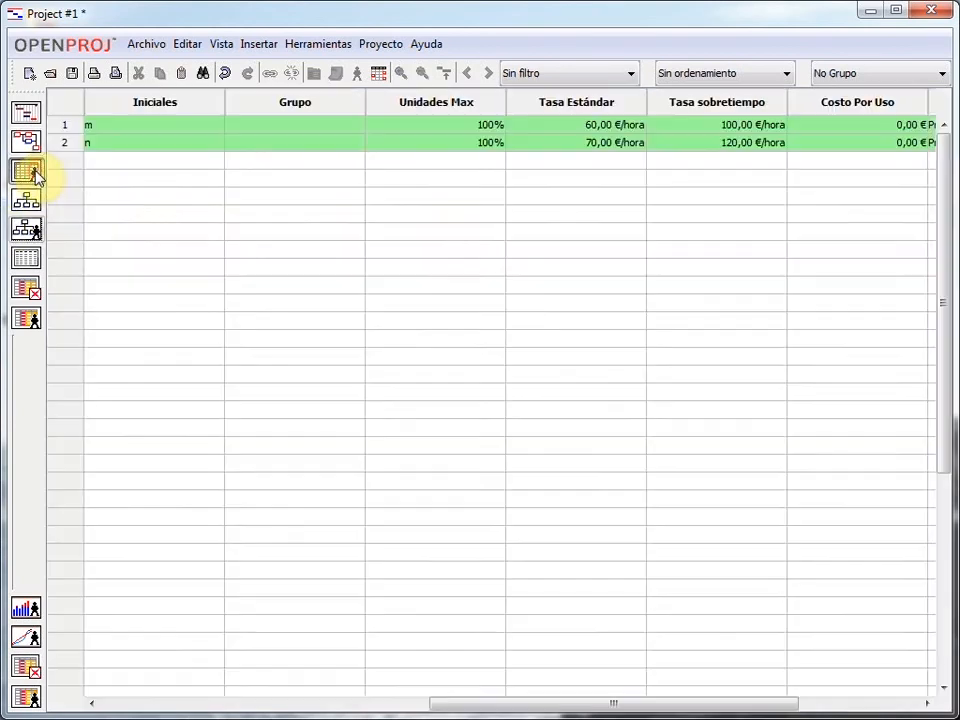
click(398, 703)
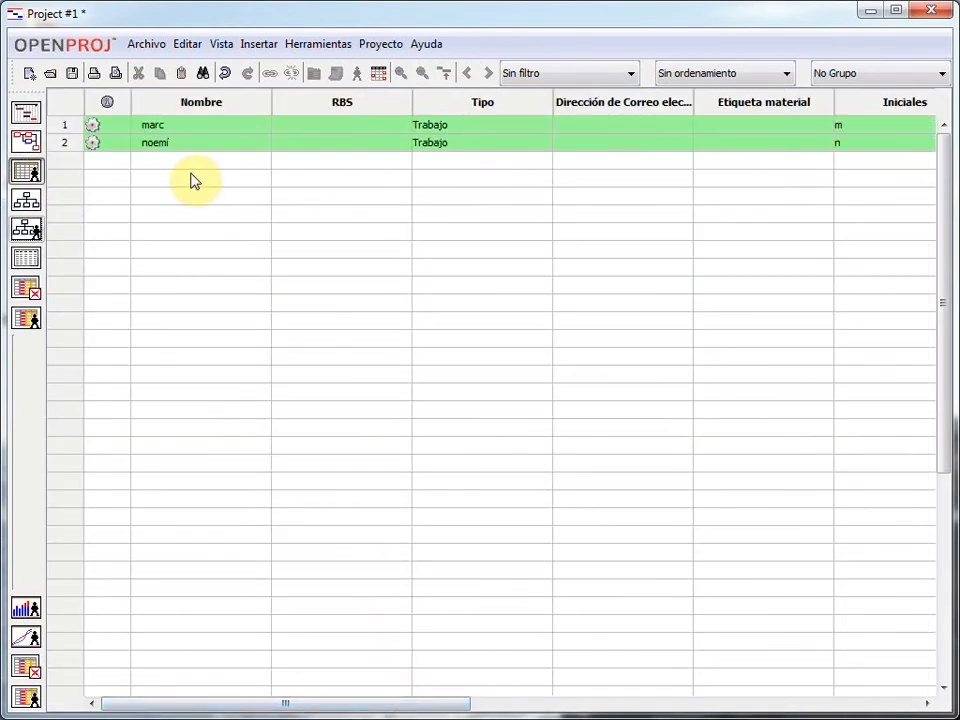
- Look through the dates, duration and work sections of the Project Details report
click(32, 265)
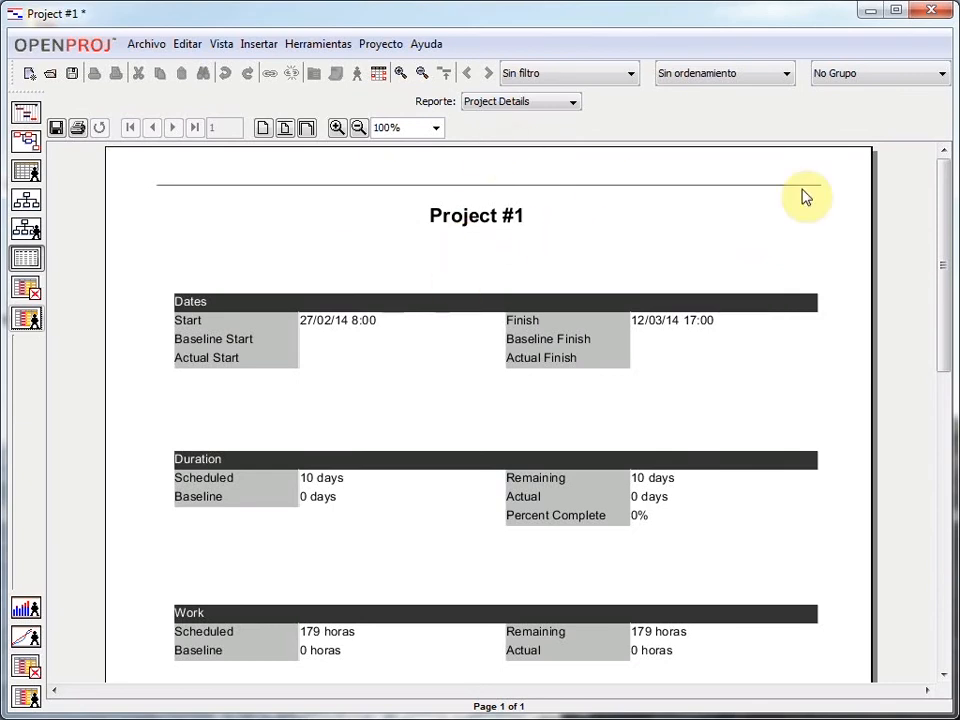
mouse_move(945, 268)
mouse_down()
mouse_move(941, 401)
mouse_move(950, 365)
mouse_move(936, 289)
mouse_move(949, 347)
mouse_move(946, 280)
mouse_up()
click(378, 45)
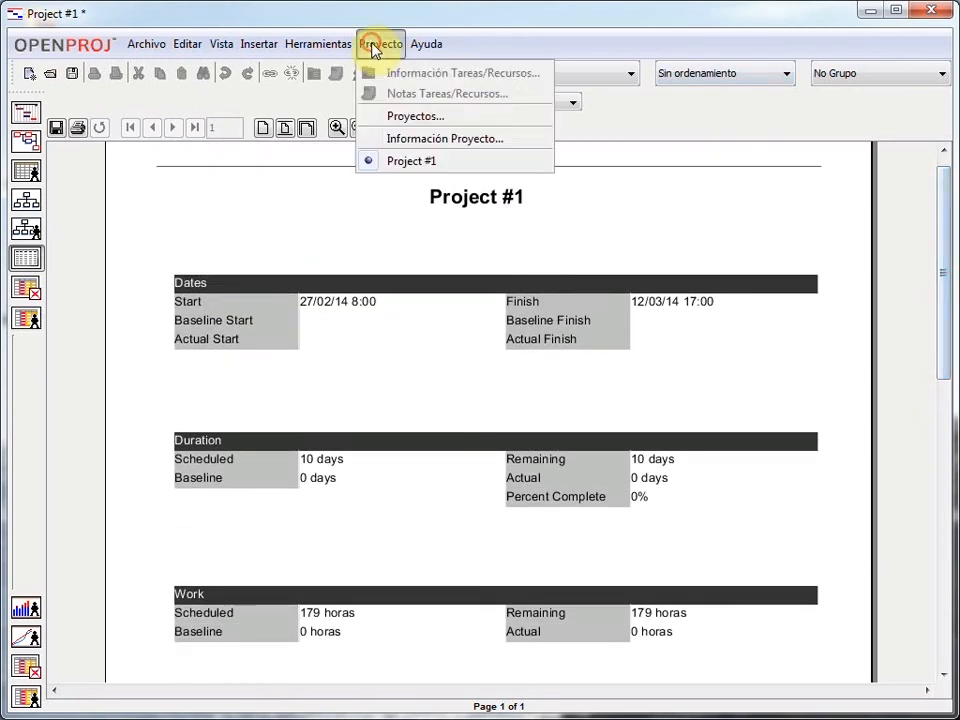
click(390, 43)
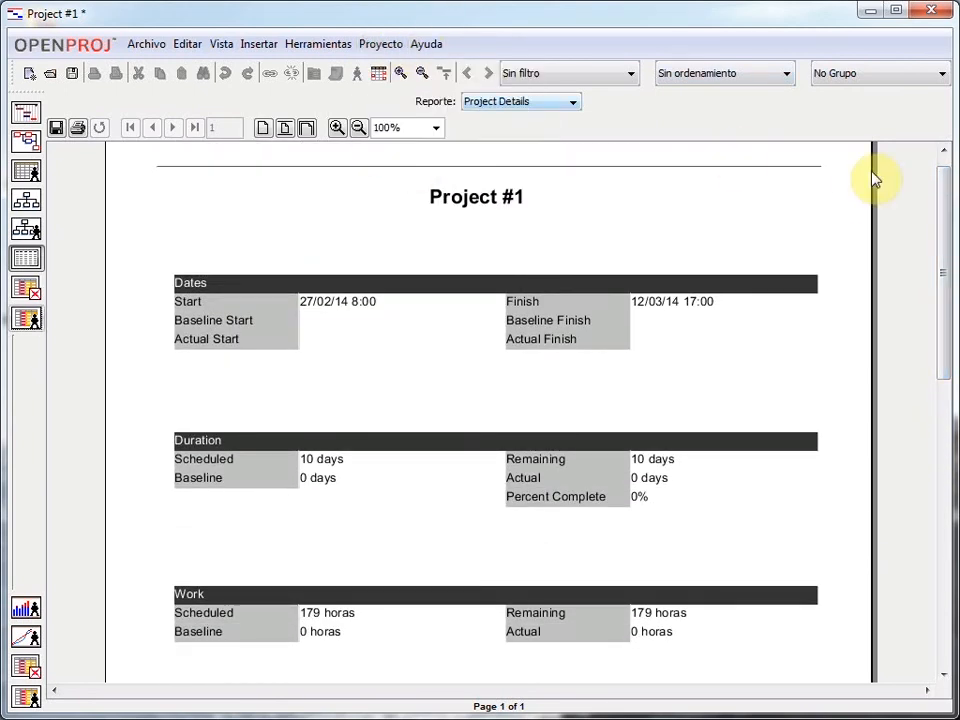
mouse_move(950, 252)
mouse_down()
mouse_move(951, 407)
mouse_move(937, 235)
mouse_up()
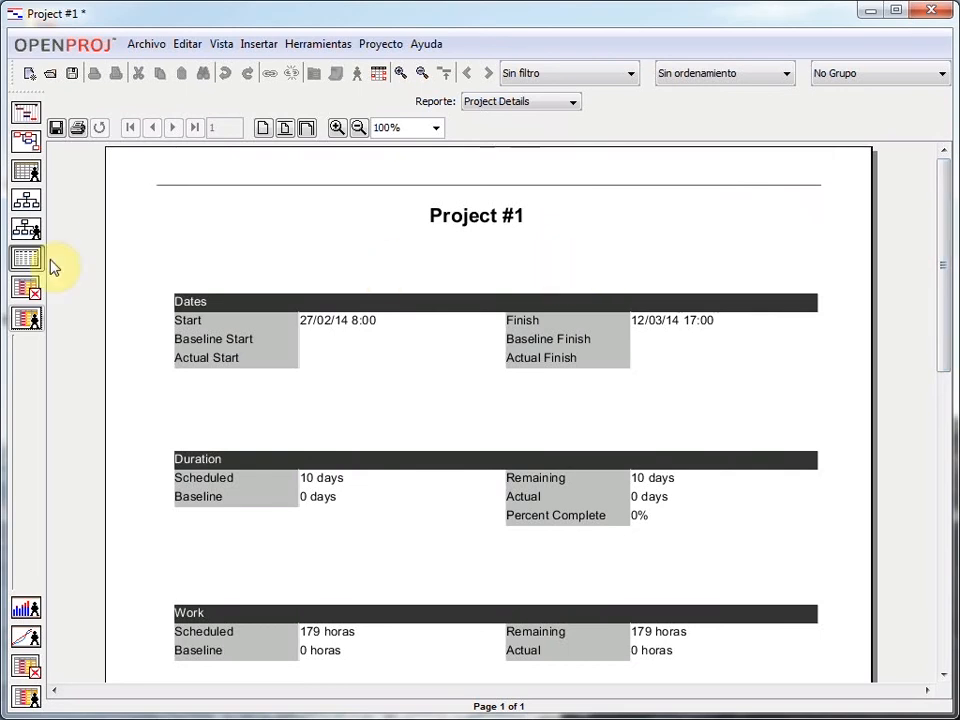
- Show the Task Information report with the Costo column set and examine the cost of each task
click(574, 108)
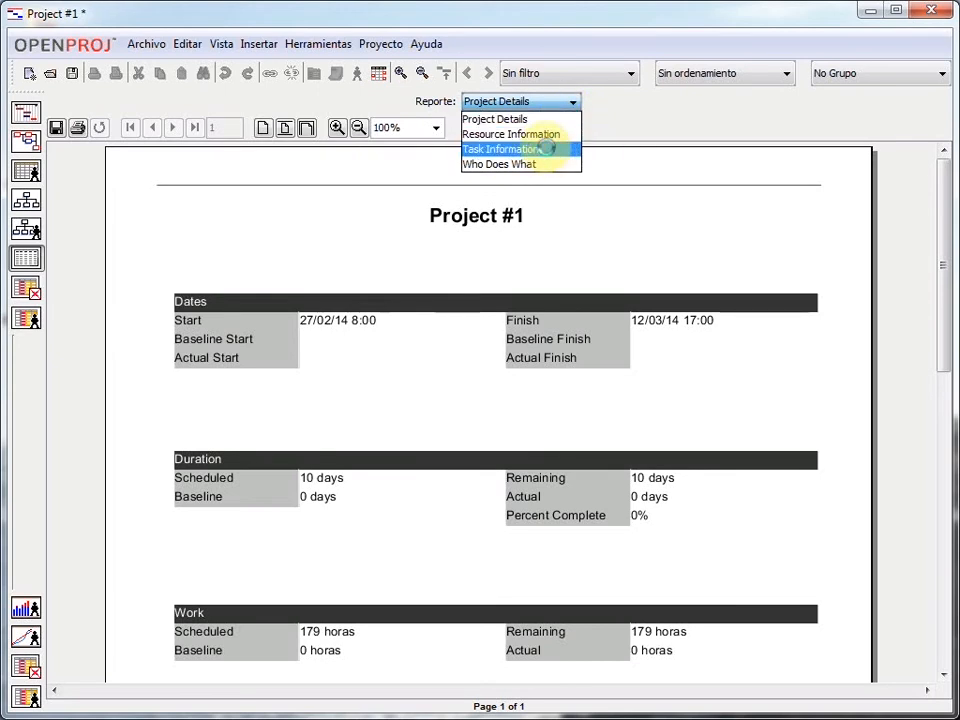
click(540, 150)
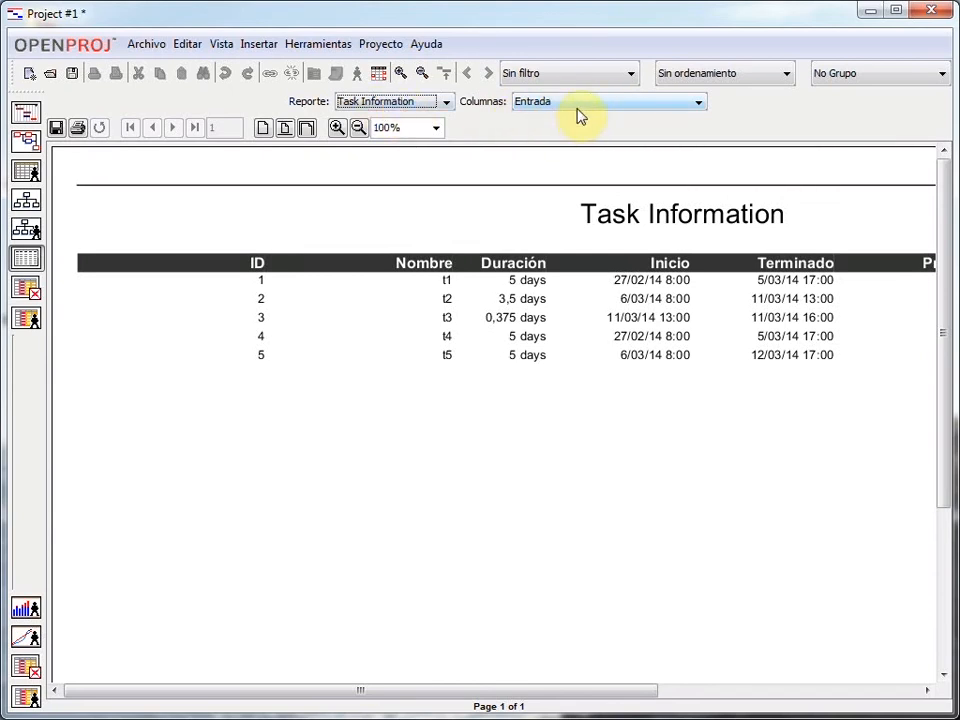
click(634, 104)
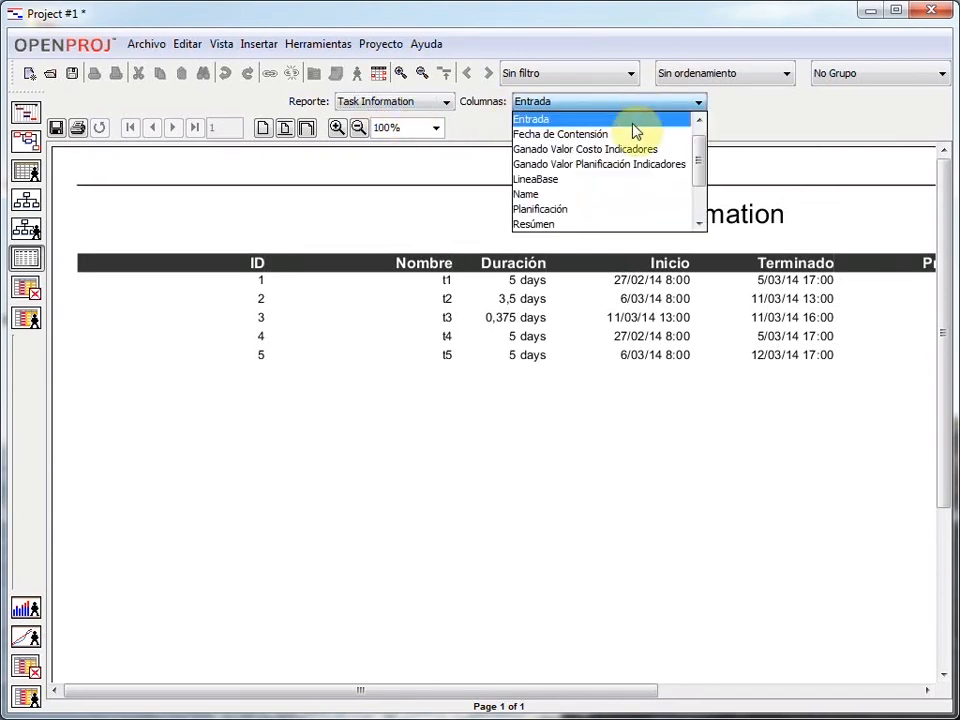
scroll(636, 145, up, 1)
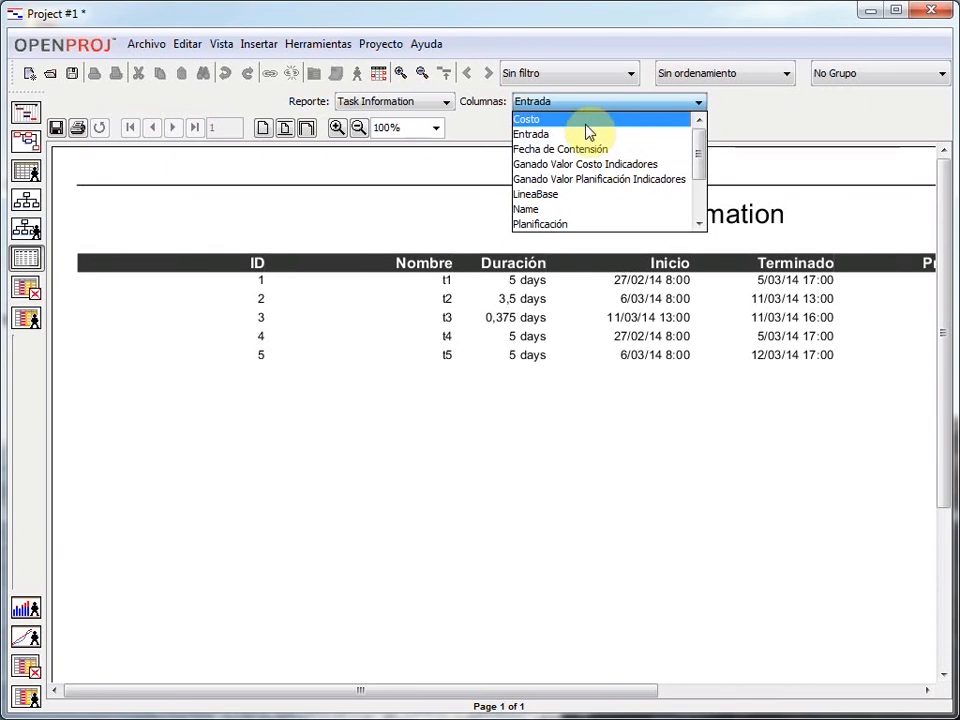
click(592, 121)
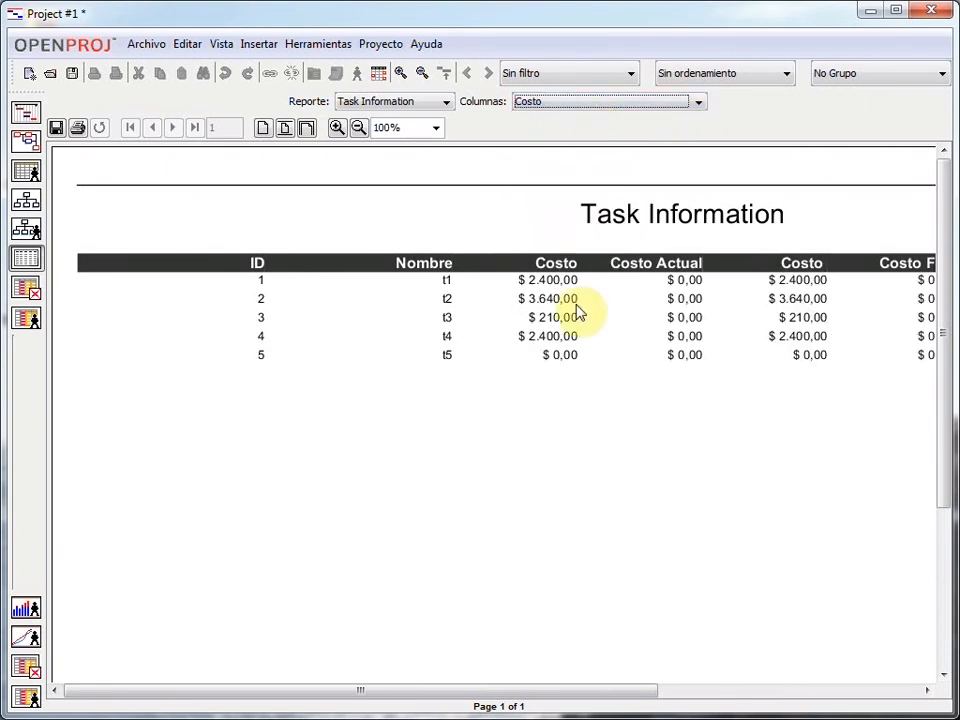
drag(411, 696, 348, 714)
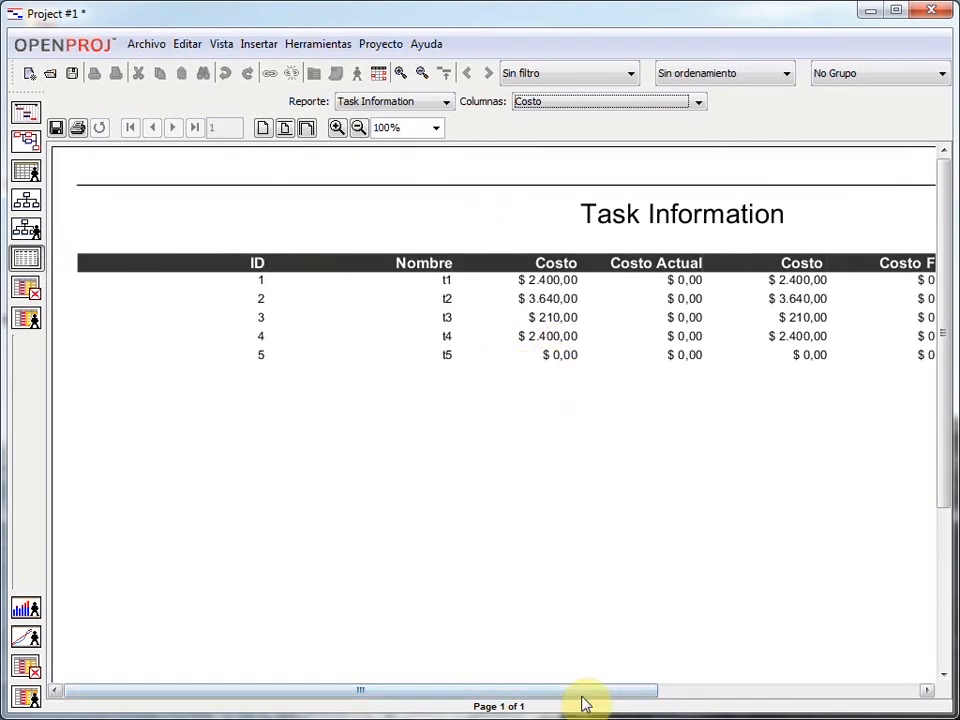
drag(587, 697, 525, 703)
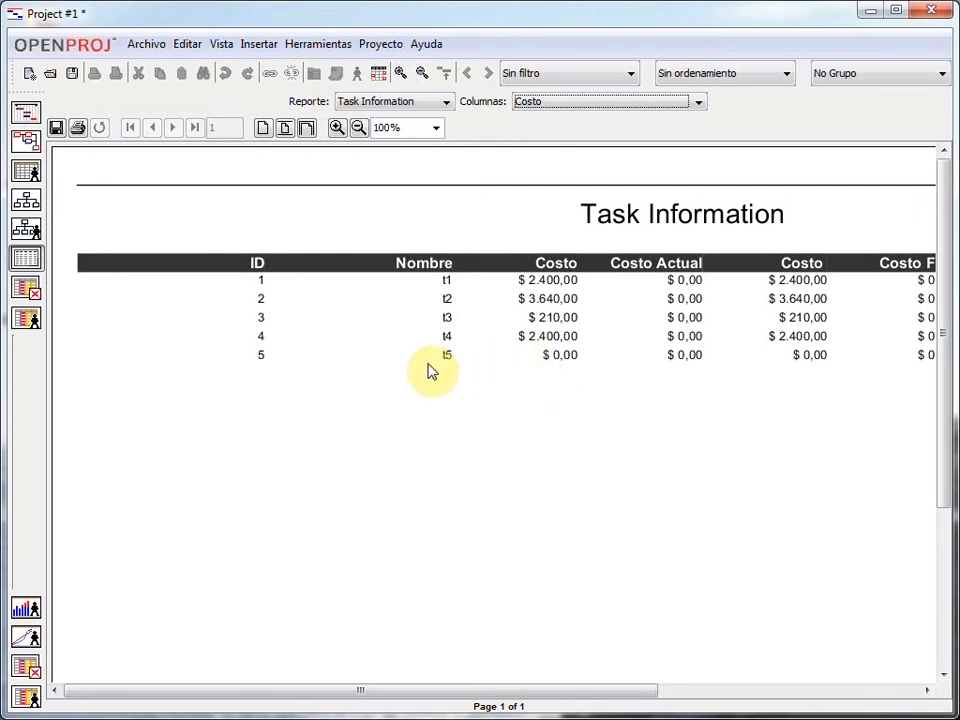
- Open the resource usage view and examine the tasks assigned to each resource and their Trabajo hours
click(31, 322)
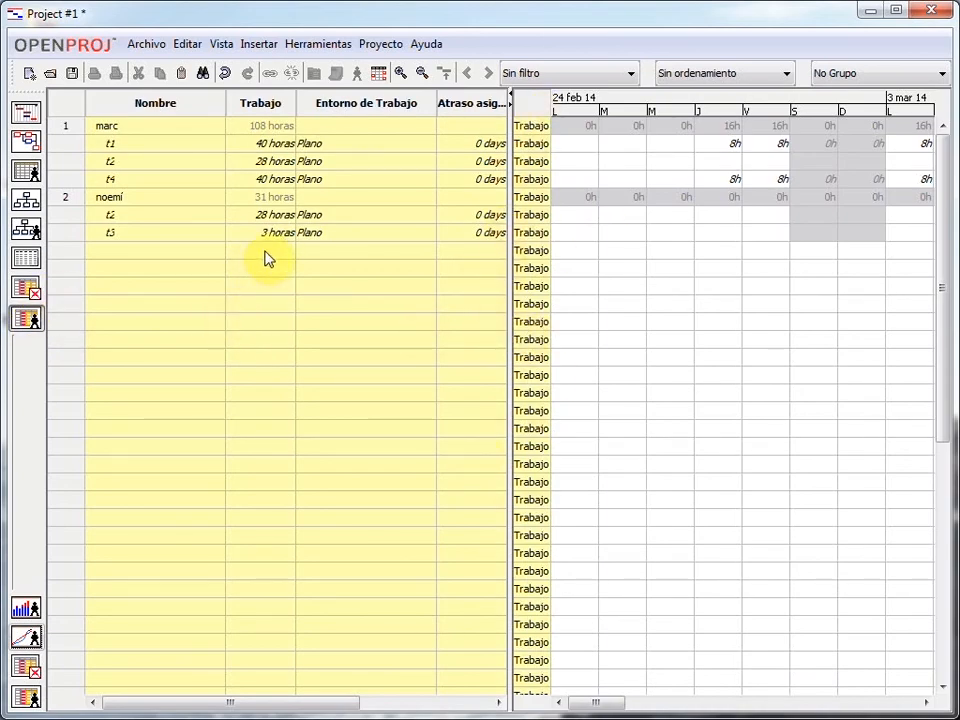
click(66, 126)
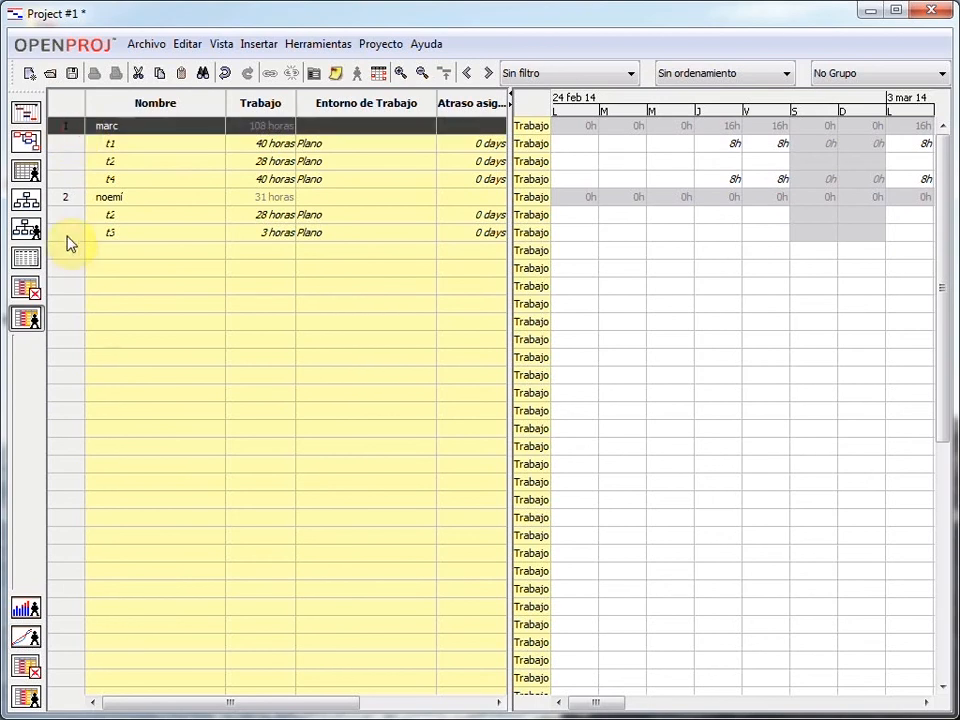
click(65, 198)
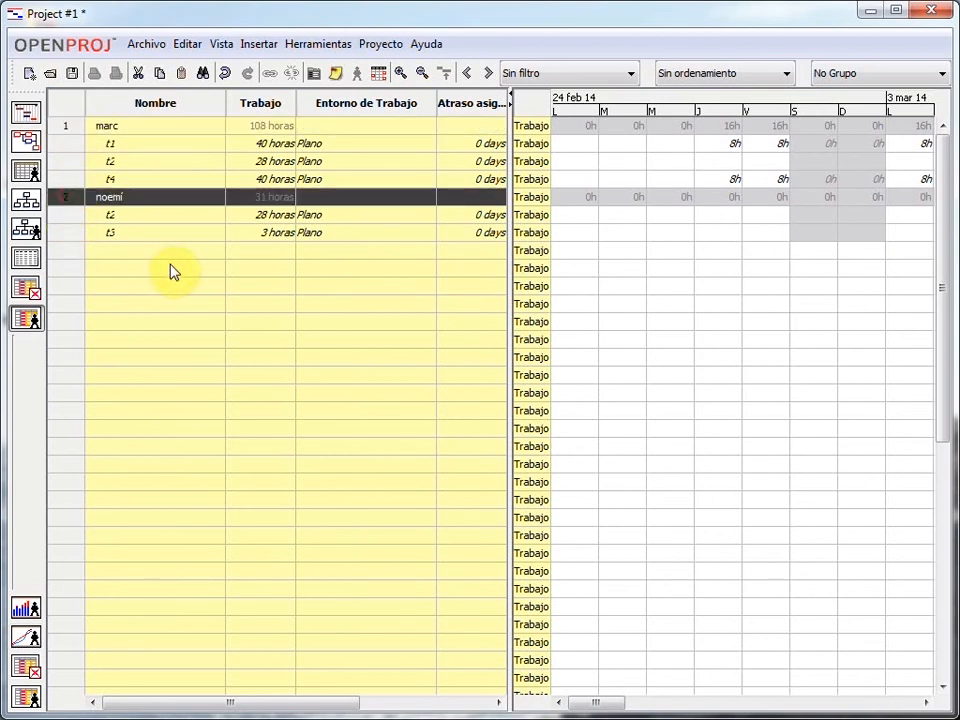
double_click(120, 144)
double_click(103, 161)
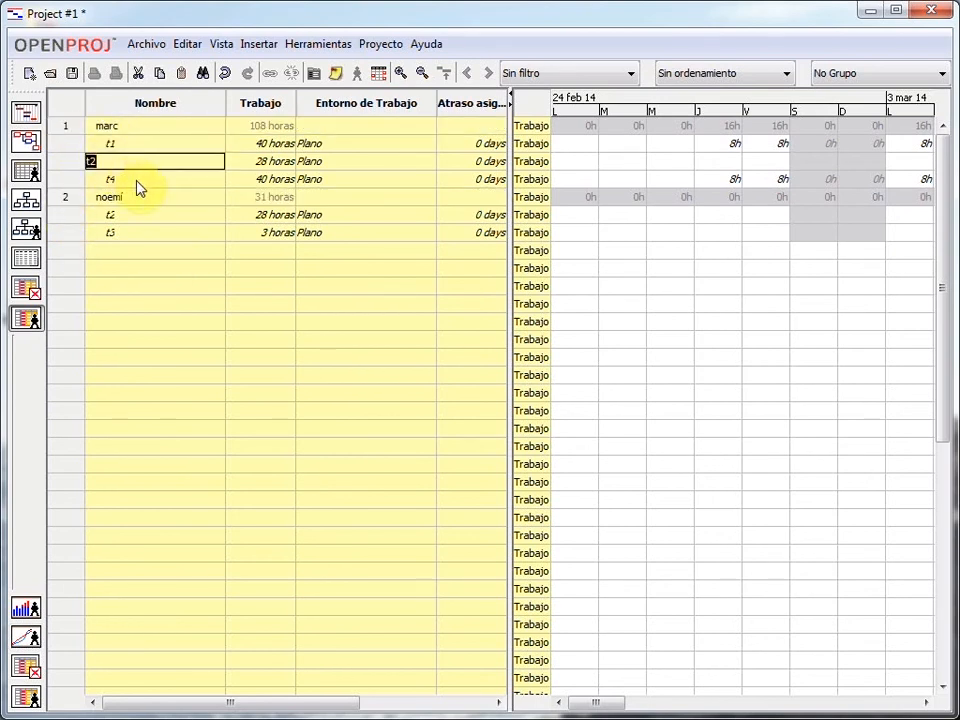
double_click(135, 180)
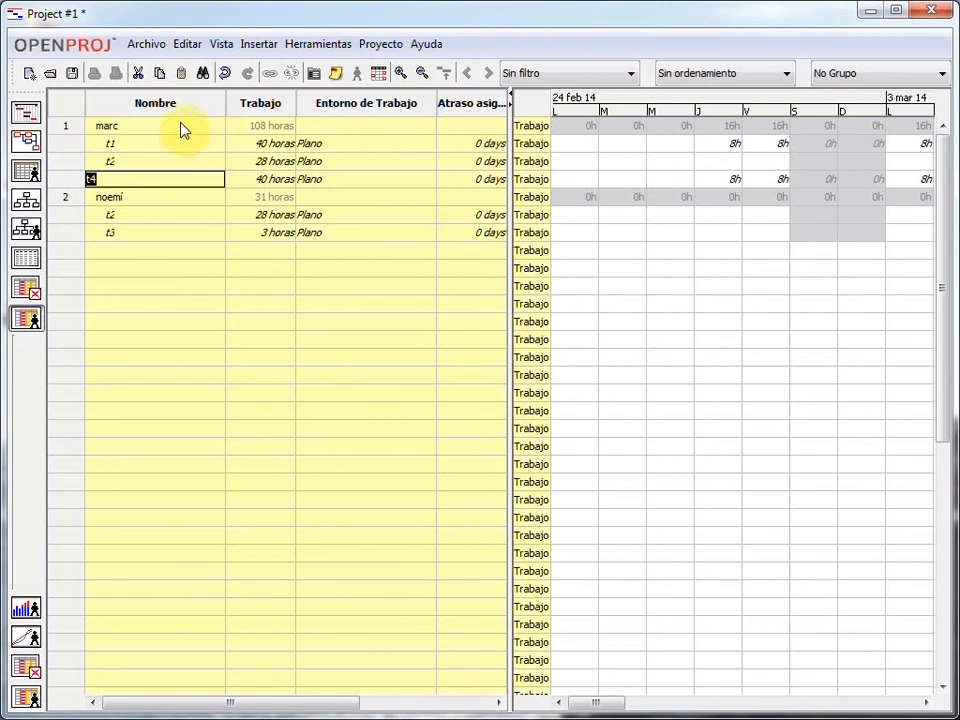
drag(71, 145, 64, 234)
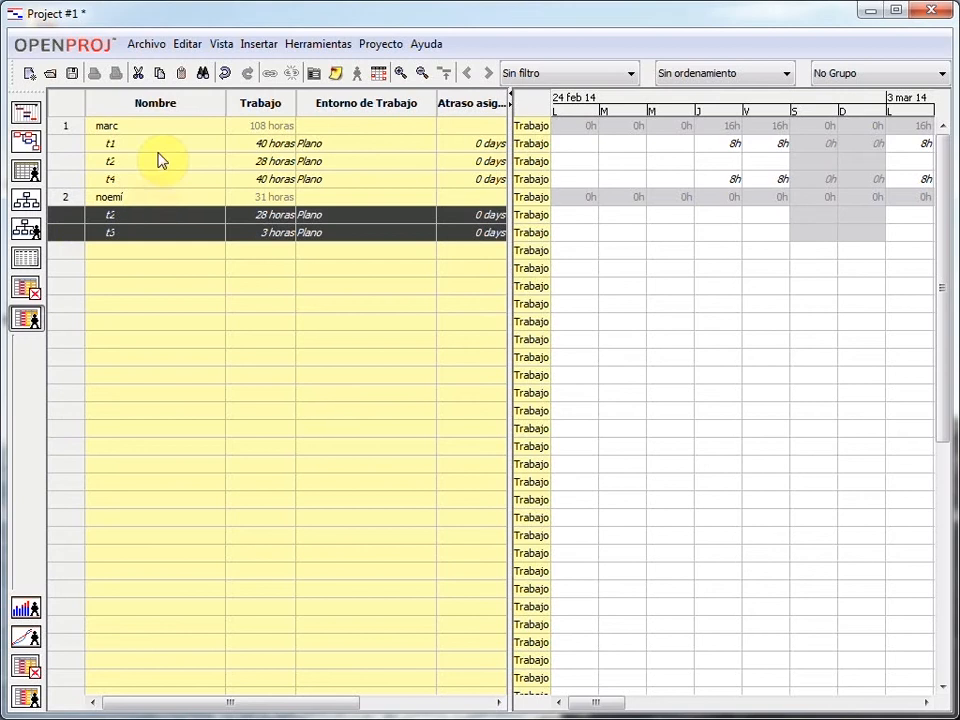
click(262, 106)
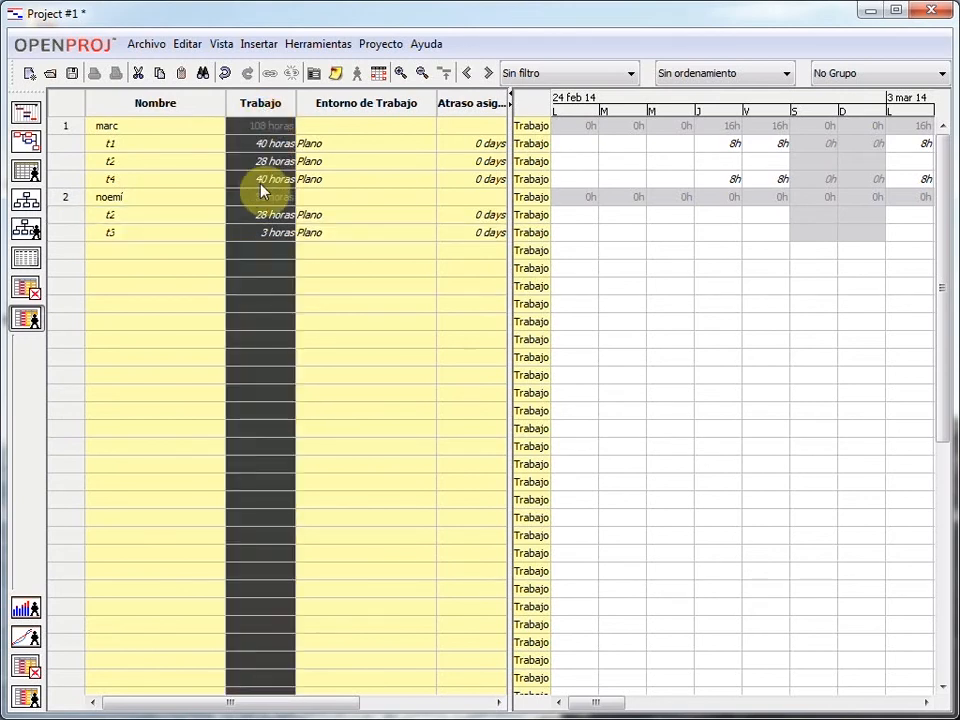
- Compare the total Trabajo hours of the two resources in the resource usage table
click(243, 127)
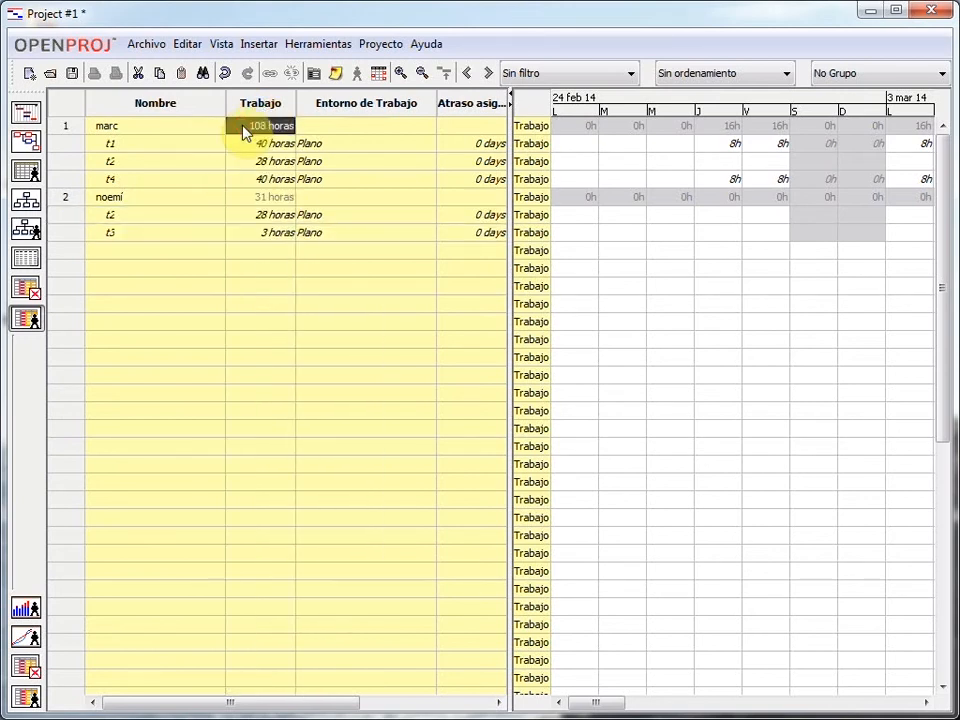
click(272, 198)
click(268, 132)
click(165, 126)
click(270, 130)
double_click(214, 197)
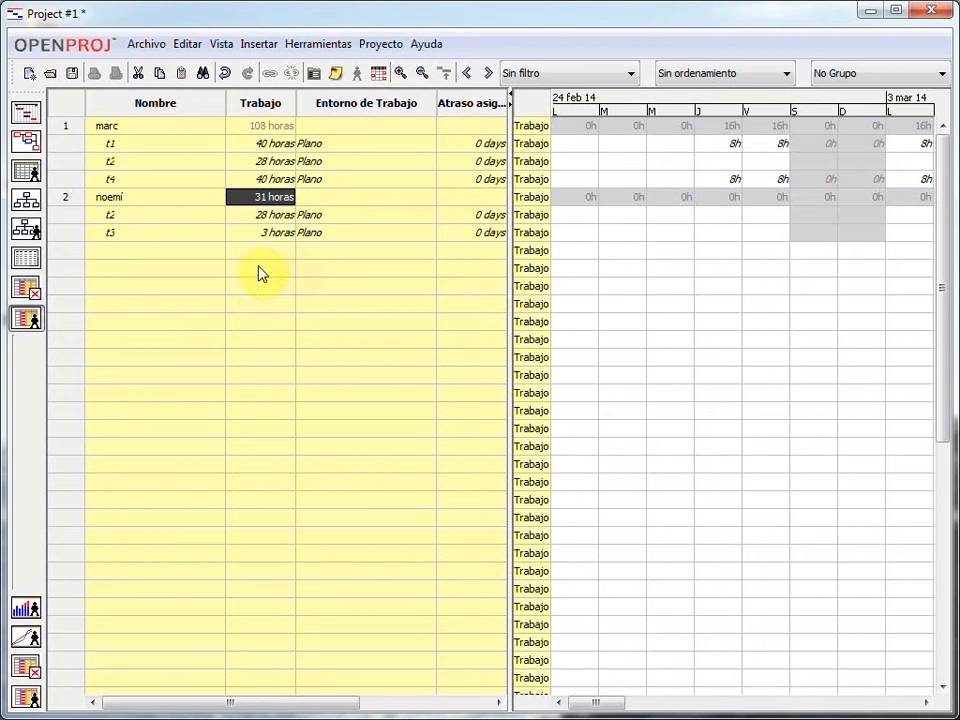
- Check the first resource's total Trabajo hours against the hours of its tasks t1, t2 and t4
click(266, 128)
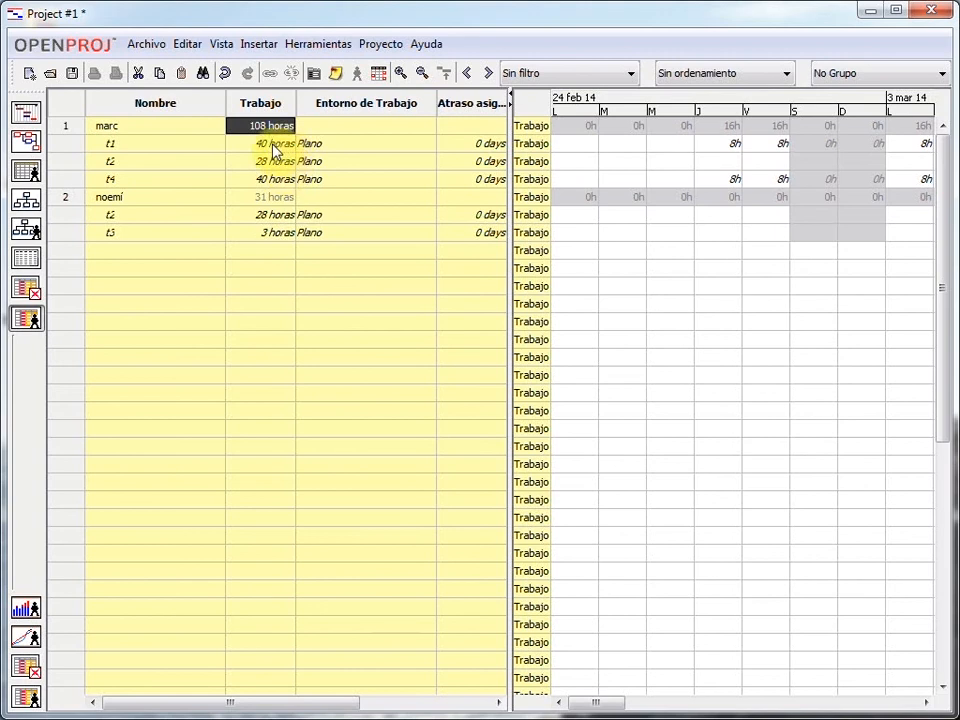
click(275, 146)
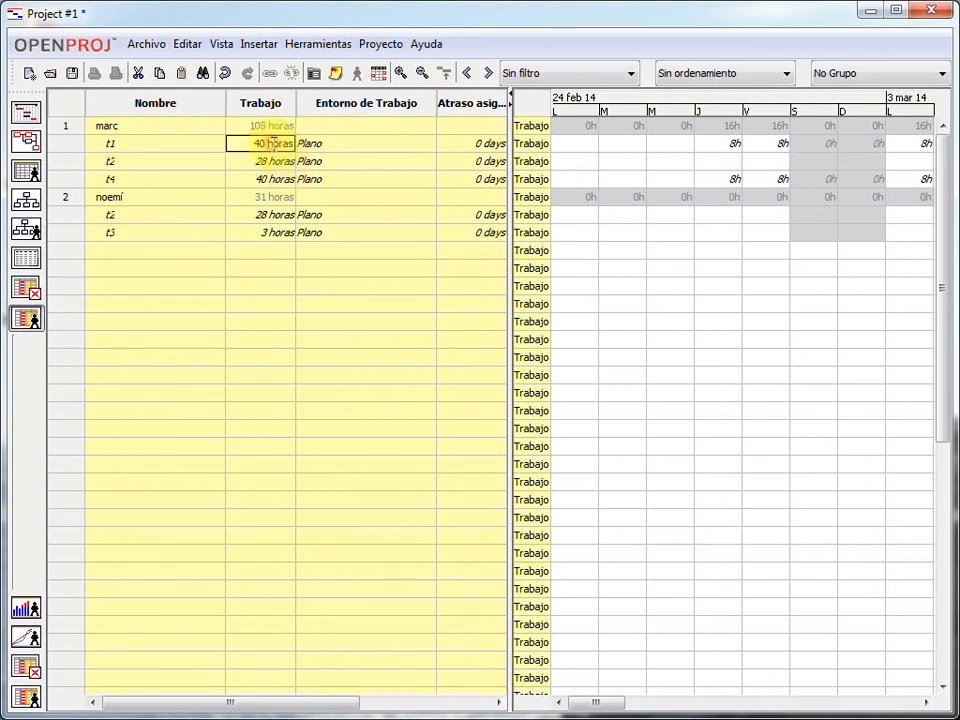
click(279, 161)
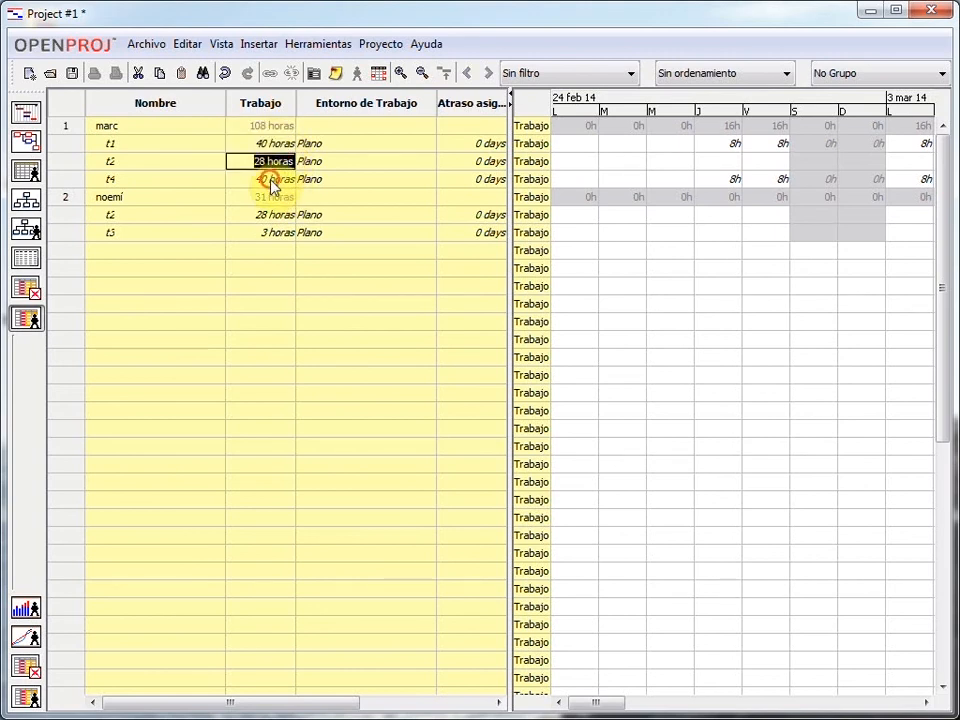
click(274, 180)
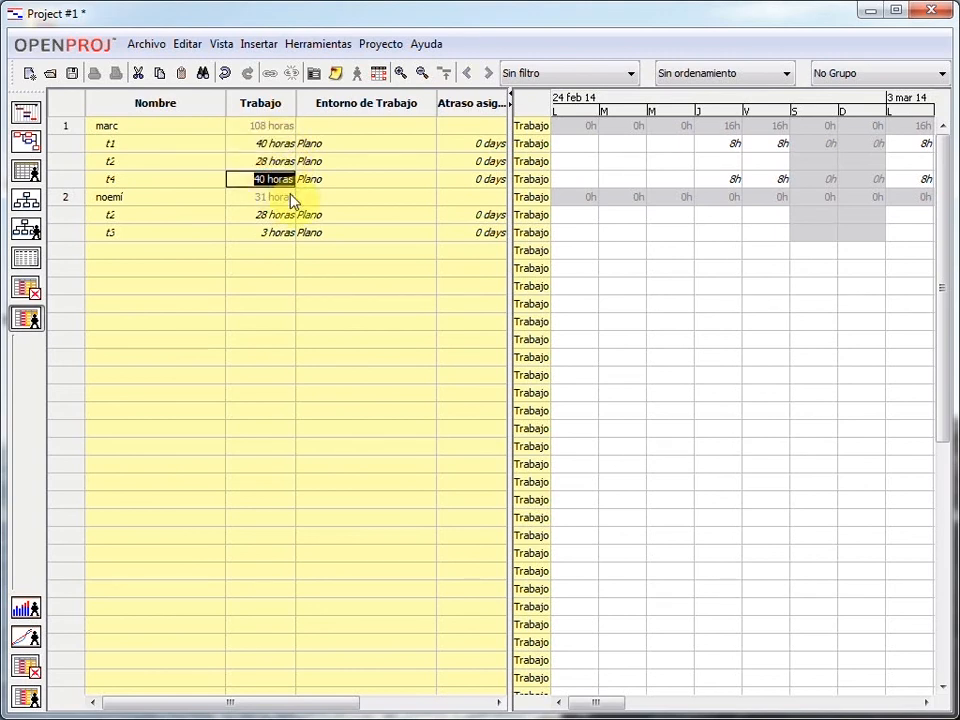
click(270, 127)
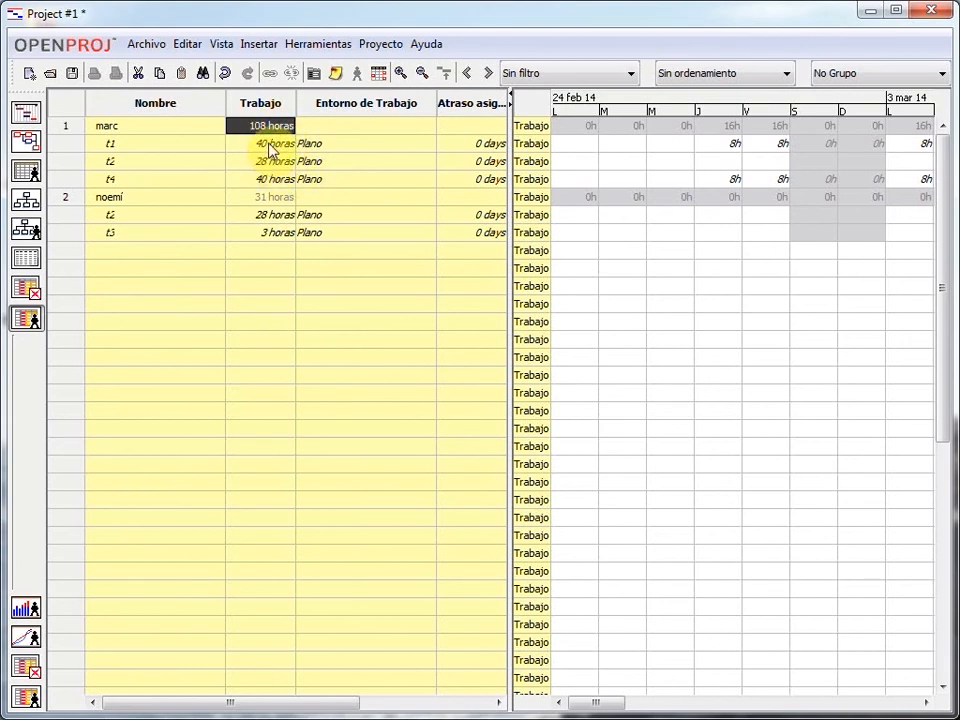
double_click(270, 144)
- Go through the first resource's assignments one by one, matching each task name t1, t2 and t4 with its hours
double_click(134, 128)
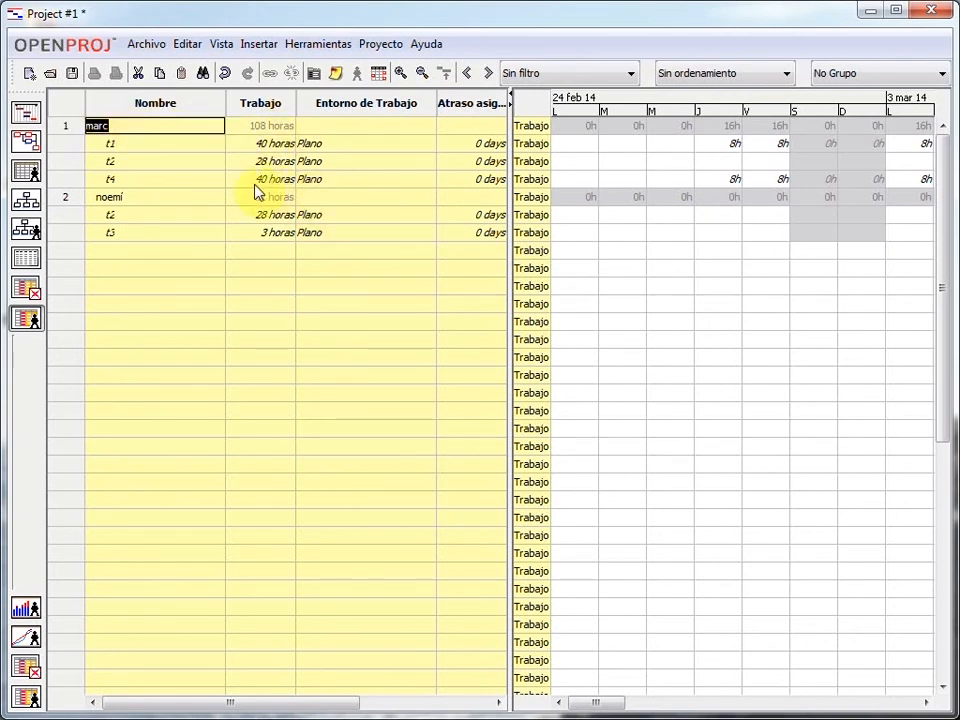
double_click(245, 143)
double_click(176, 143)
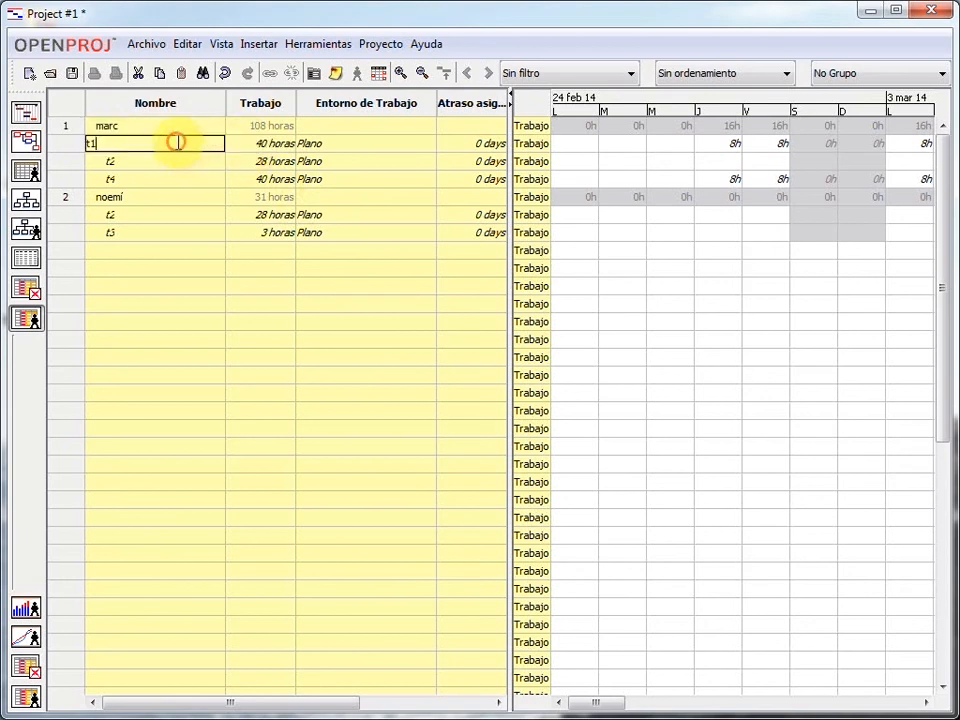
double_click(268, 161)
double_click(176, 161)
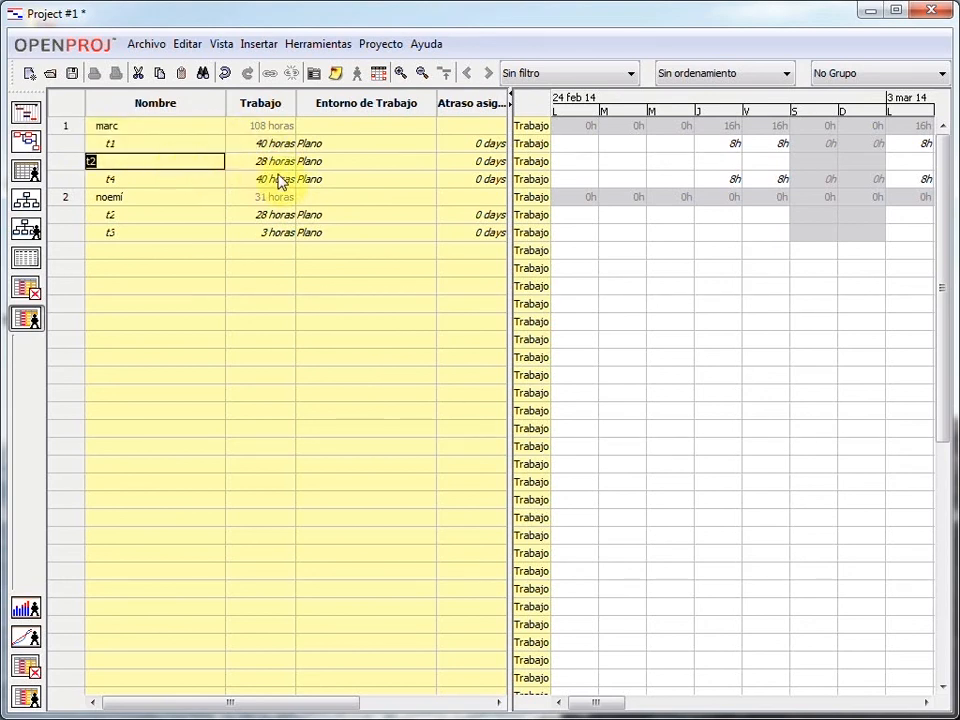
double_click(280, 179)
double_click(205, 180)
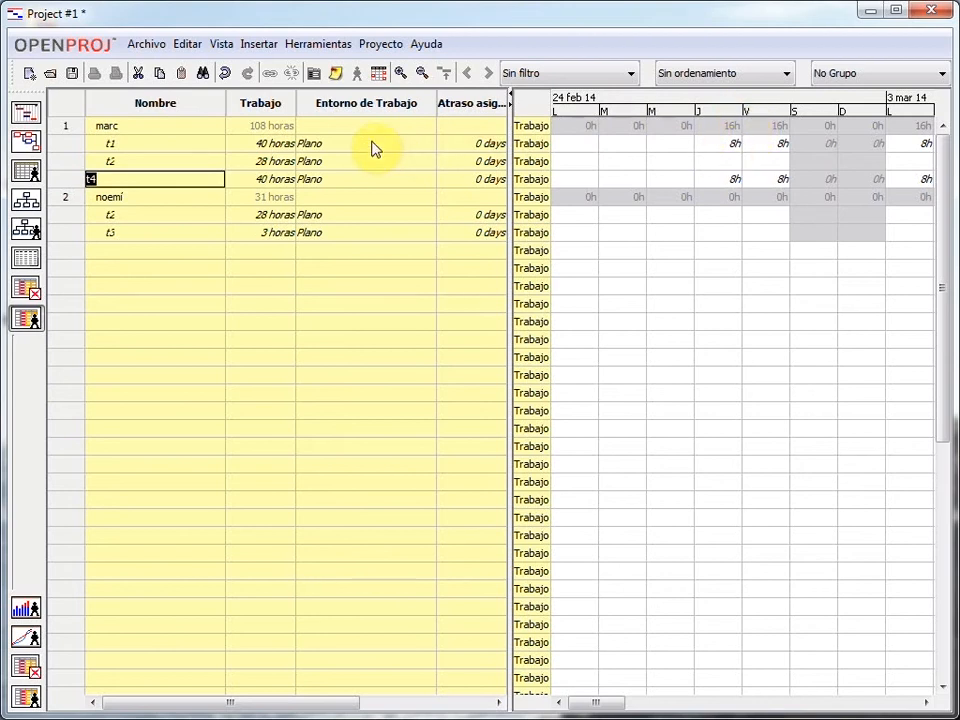
- Examine the first resource's daily hours for Thursday and Friday of the 24 feb 14 week and the t1 and t4 hours behind them
click(68, 130)
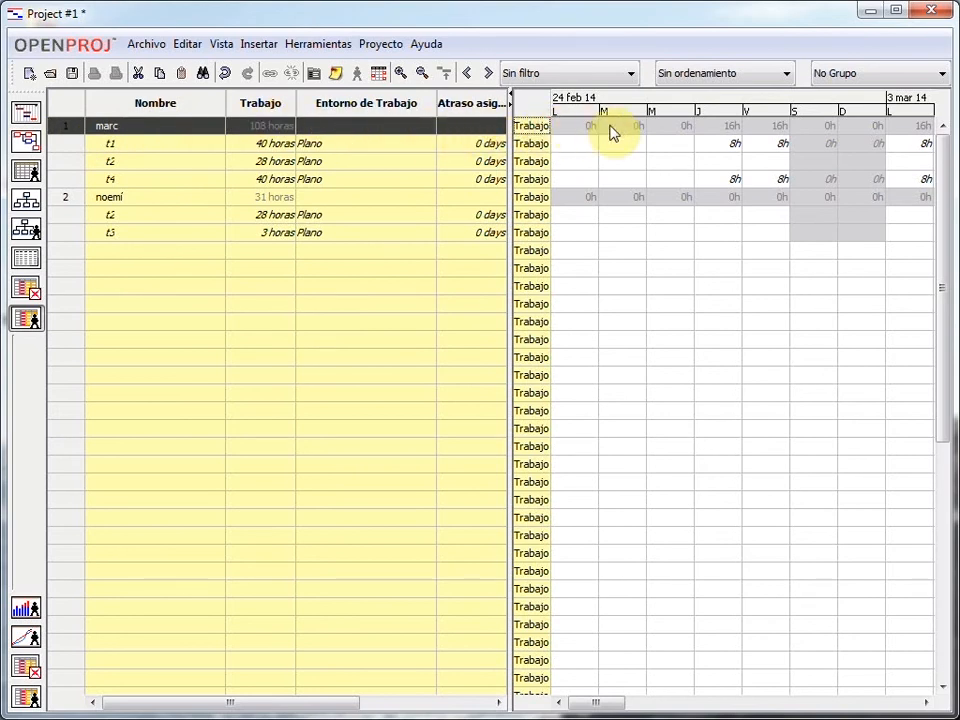
click(722, 127)
click(765, 128)
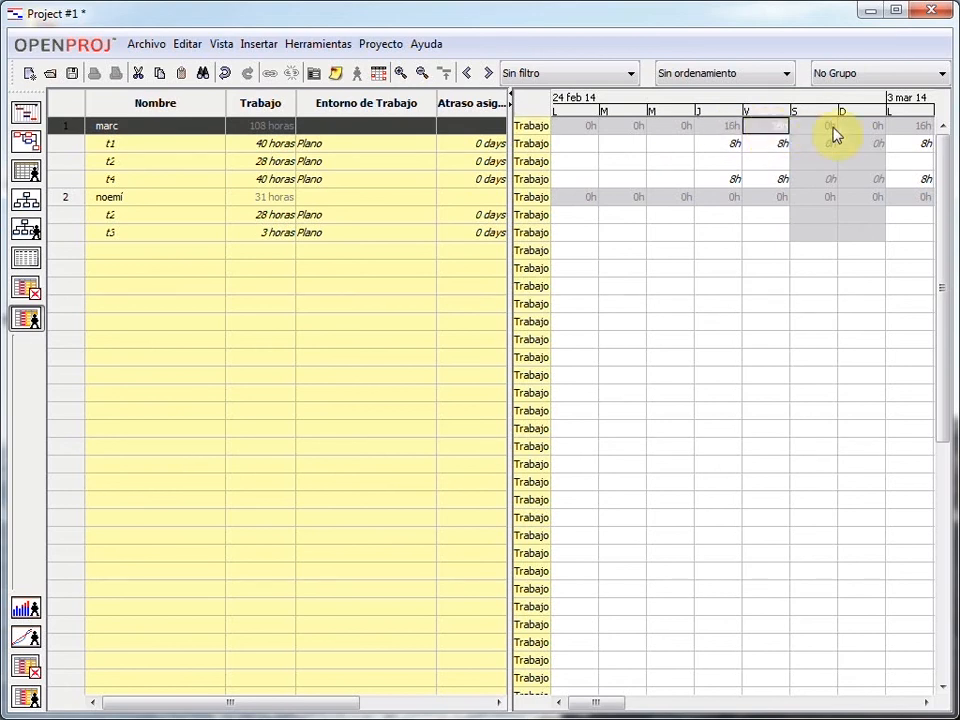
click(722, 128)
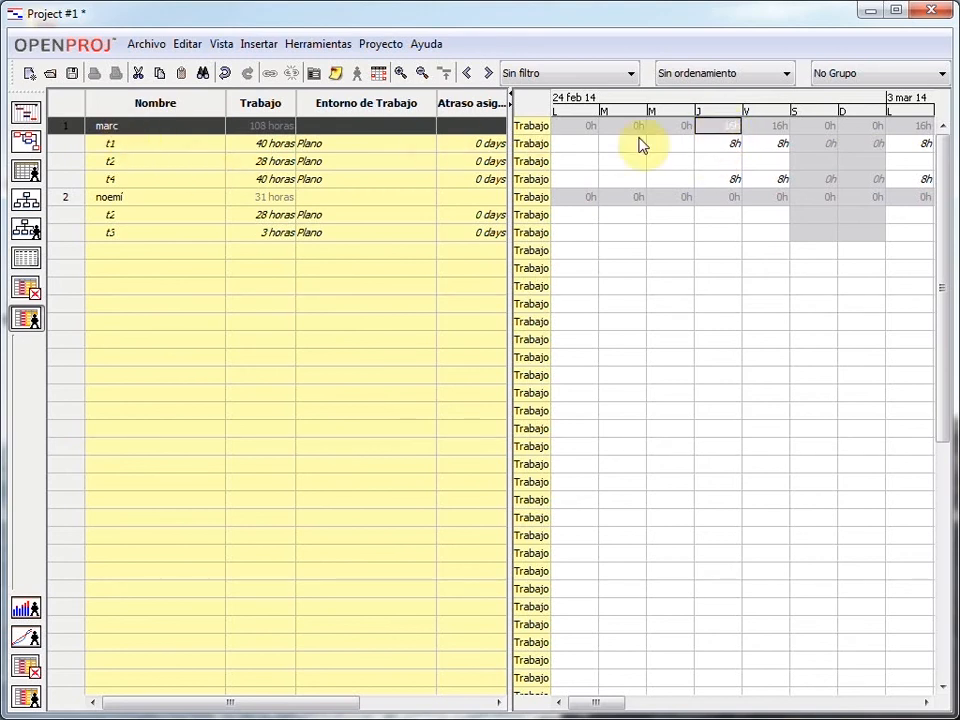
double_click(718, 143)
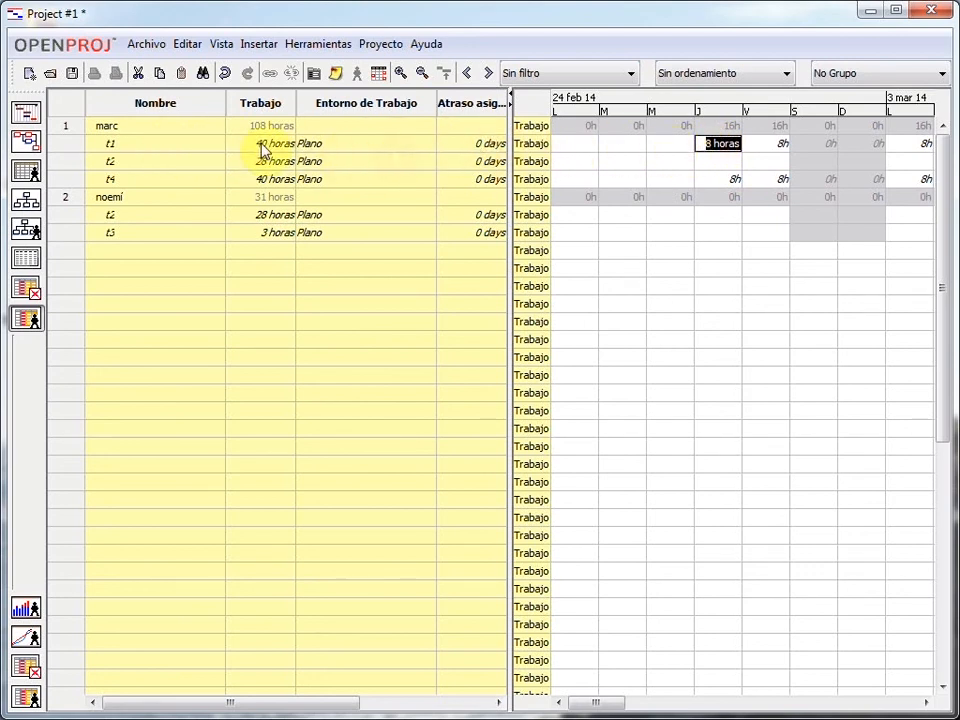
click(724, 180)
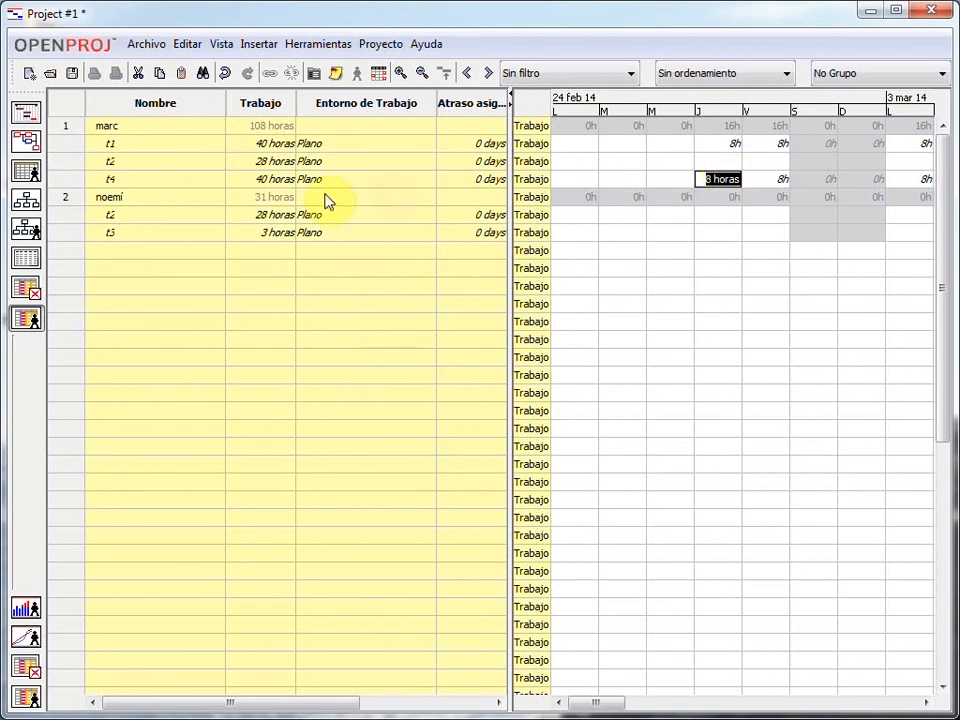
double_click(139, 180)
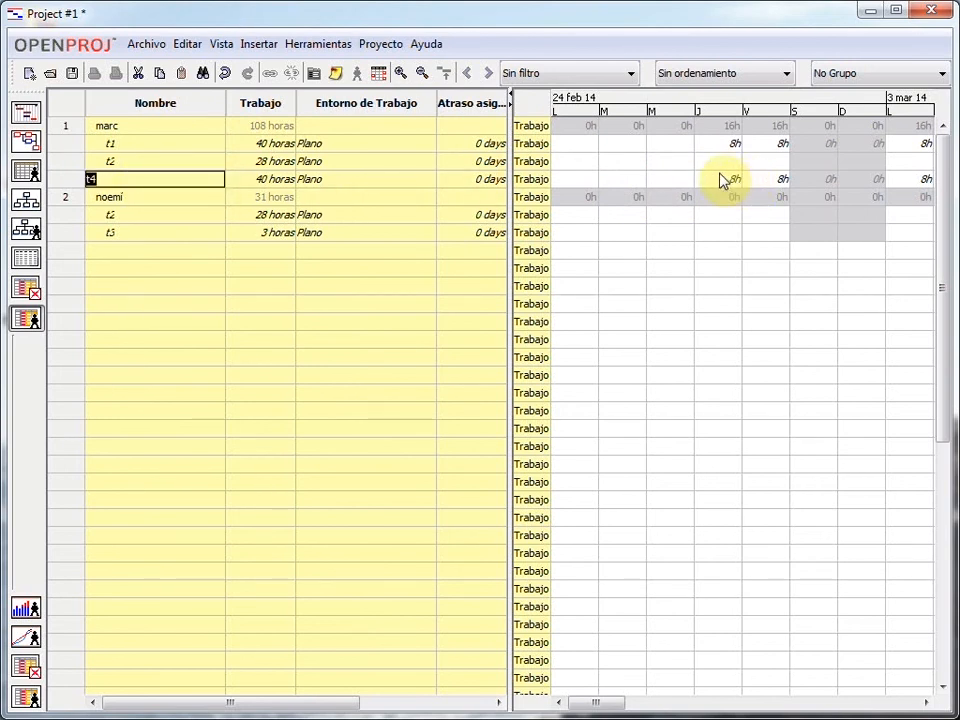
- Show the resource histogram below the usage table and examine the first resource's load through the 3 mar 14 week
click(28, 609)
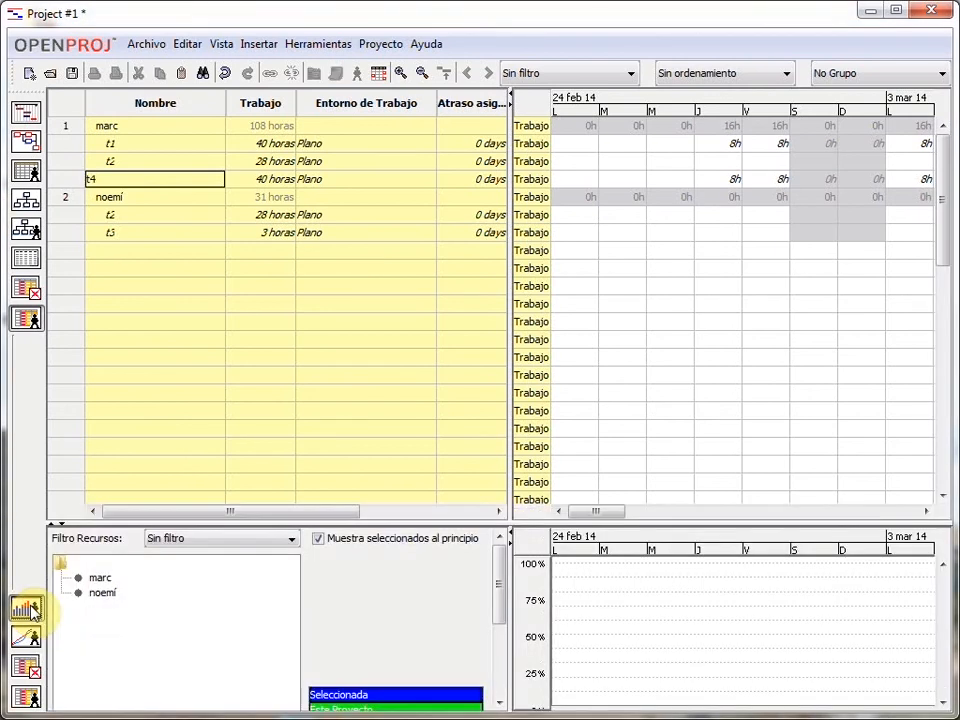
click(101, 580)
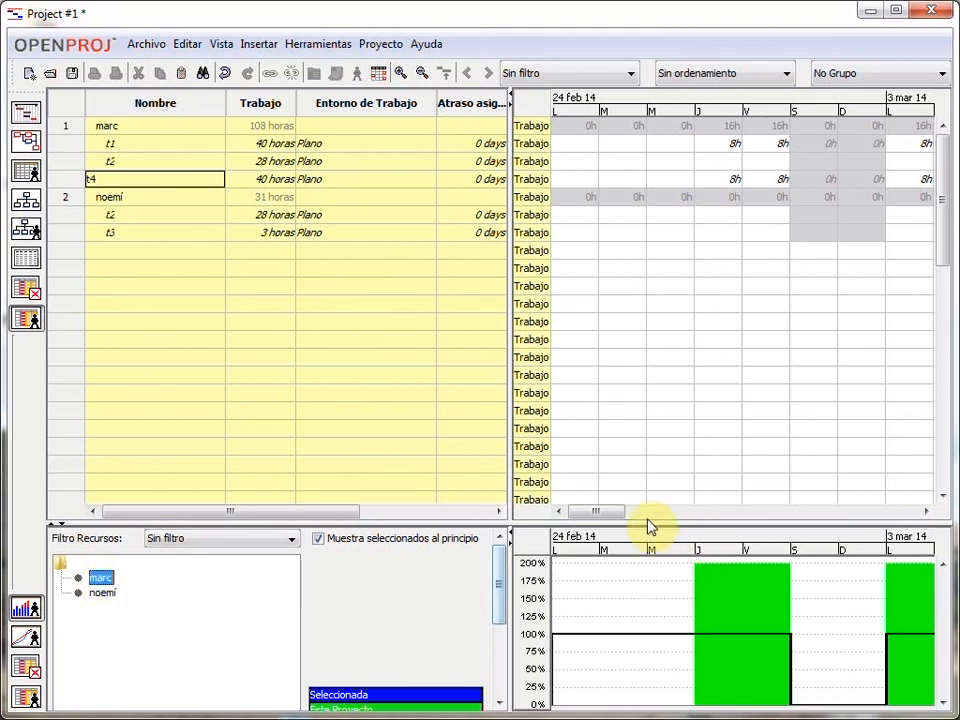
click(927, 512)
click(927, 512)
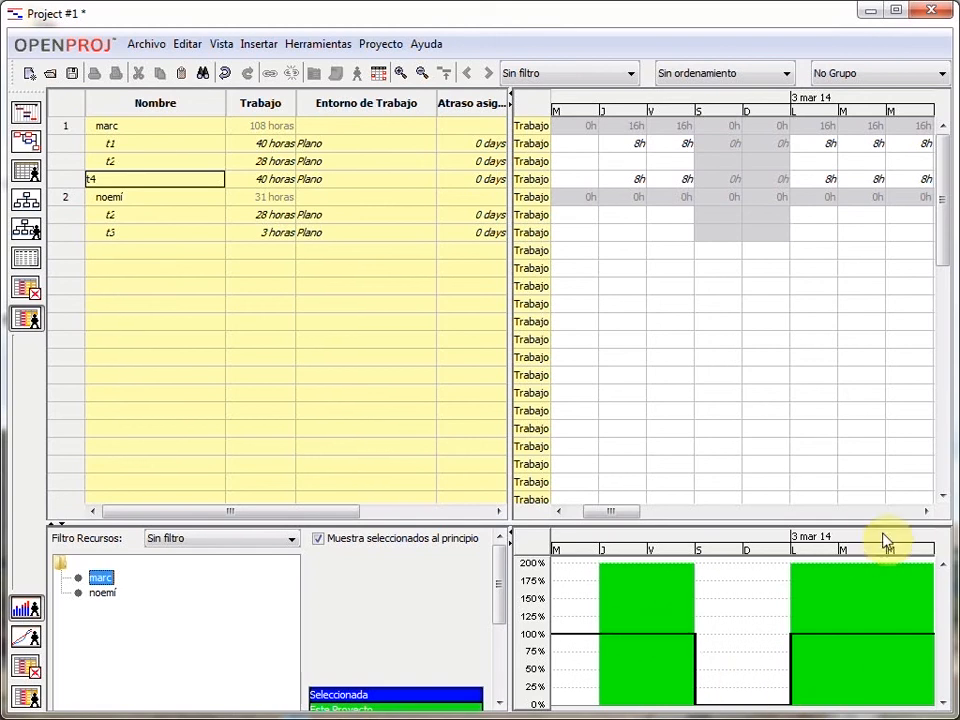
click(926, 511)
click(926, 511)
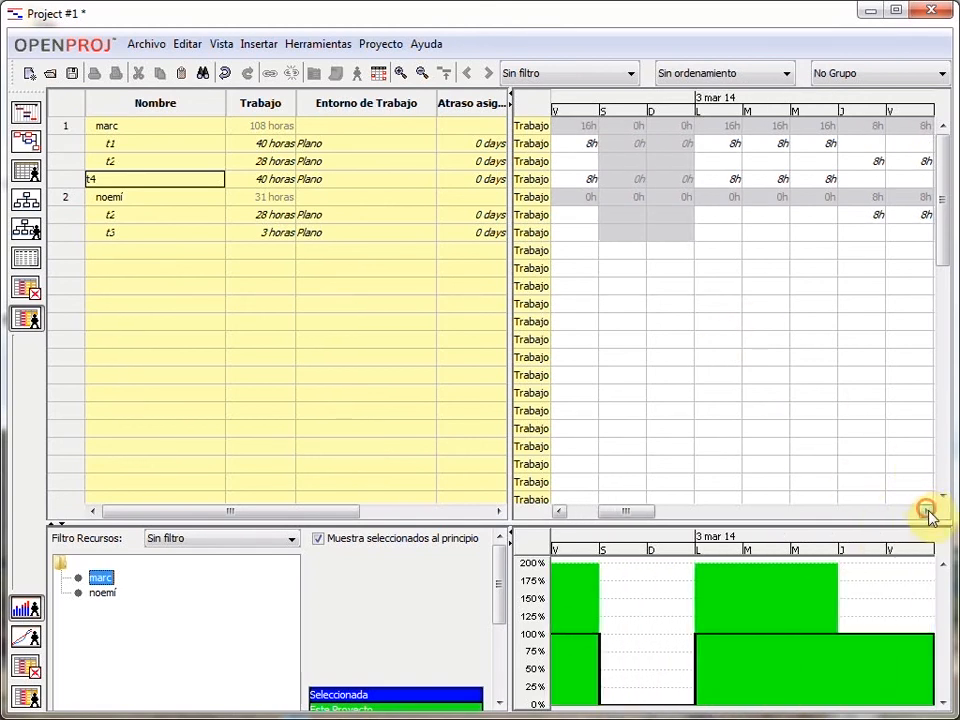
click(926, 511)
click(559, 511)
click(559, 511)
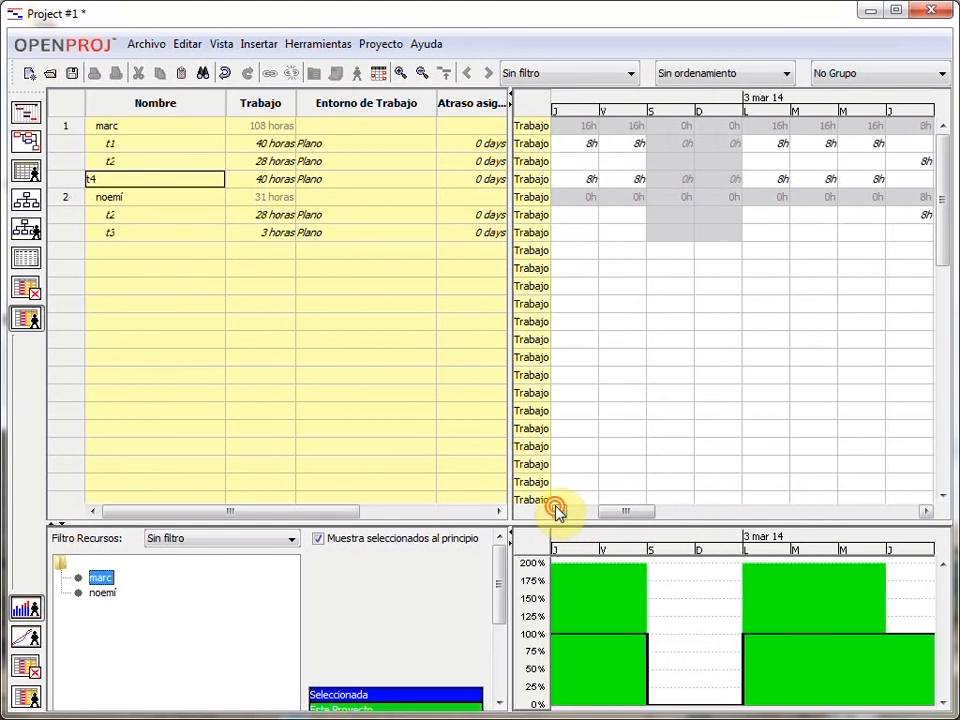
click(559, 511)
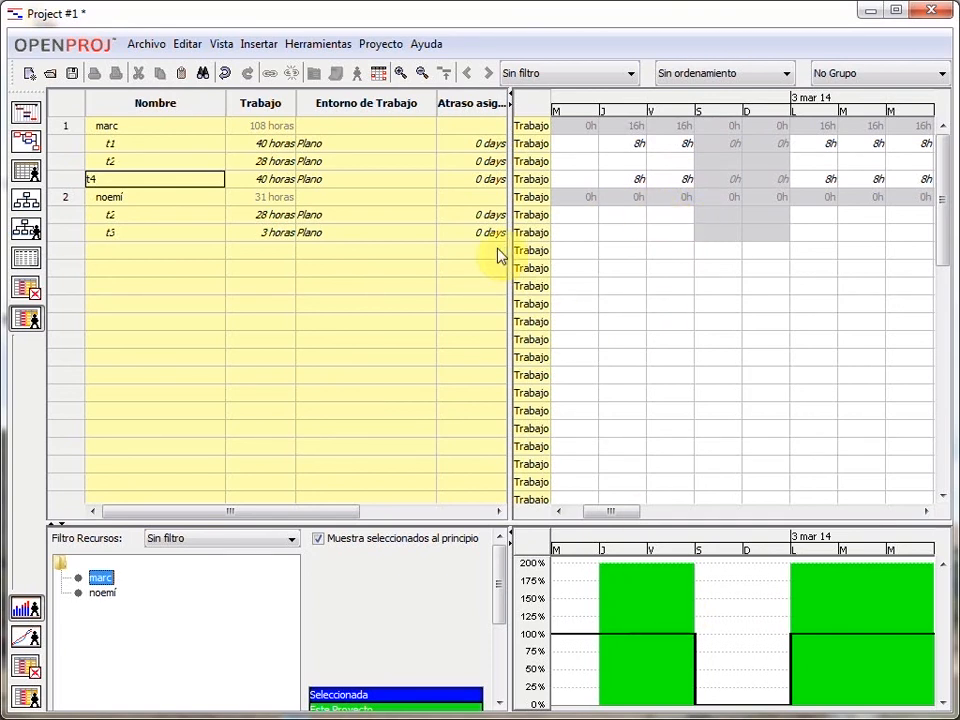
- Show the second resource's histogram and examine its load up to the 10 mar 14 week
click(137, 197)
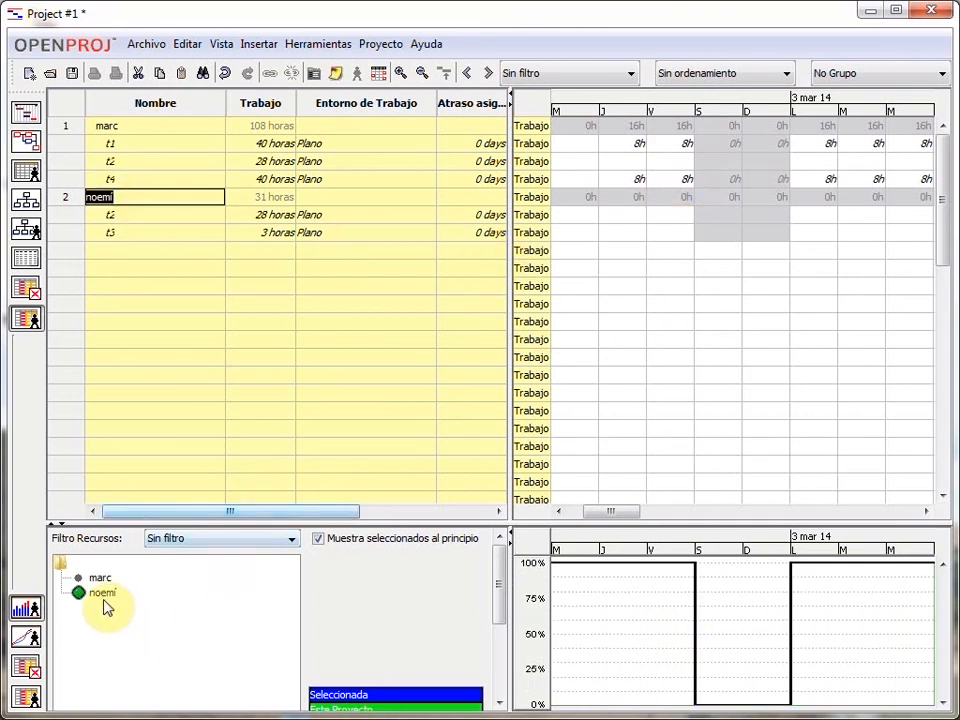
click(103, 596)
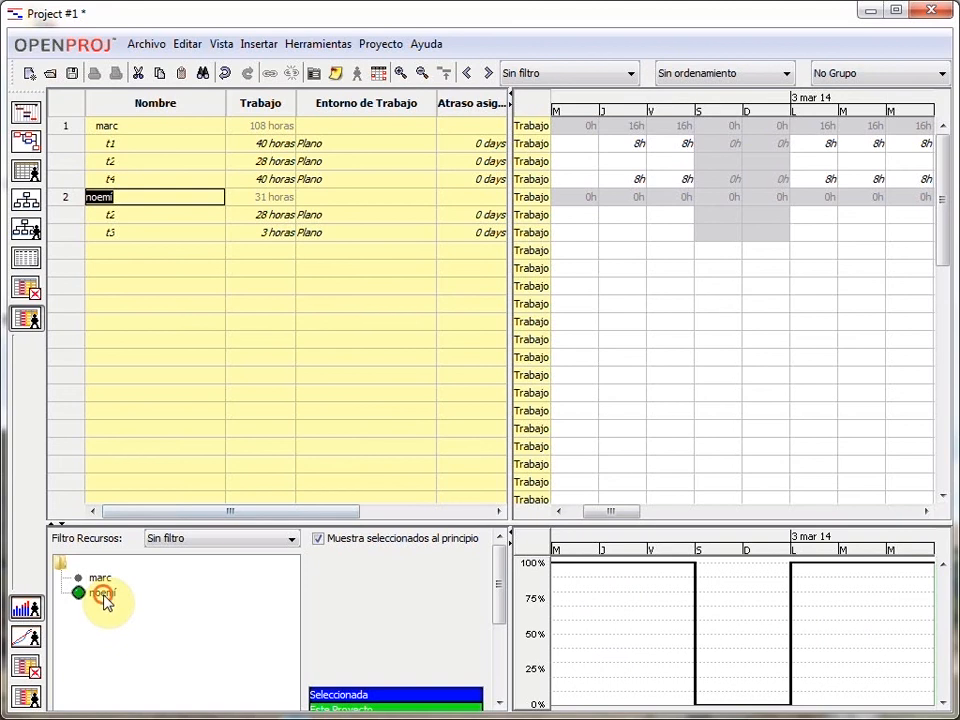
click(926, 511)
click(926, 511)
click(926, 511)
click(926, 511)
click(926, 511)
click(926, 511)
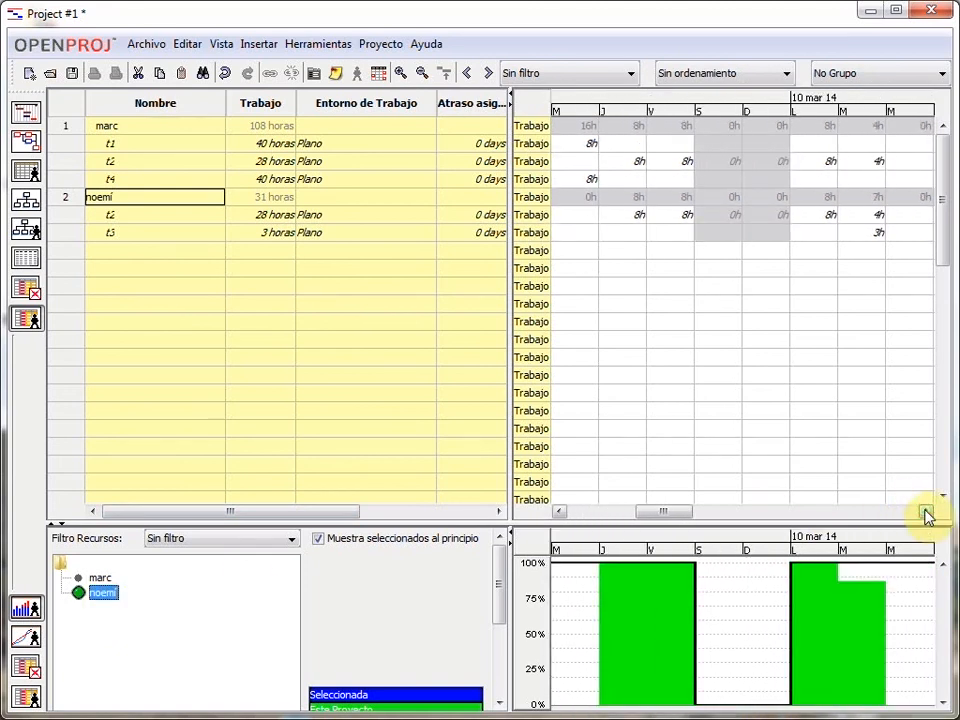
click(926, 511)
click(559, 511)
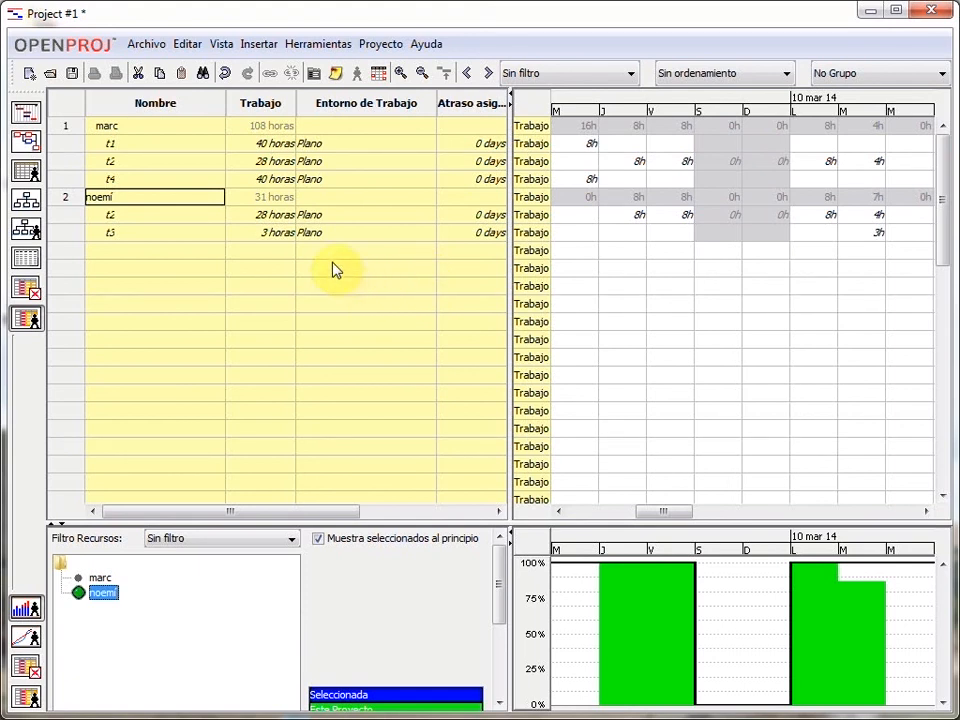
- Open the task usage view and examine tasks t1 to t4 and the resources assigned under t1 and t2
click(30, 292)
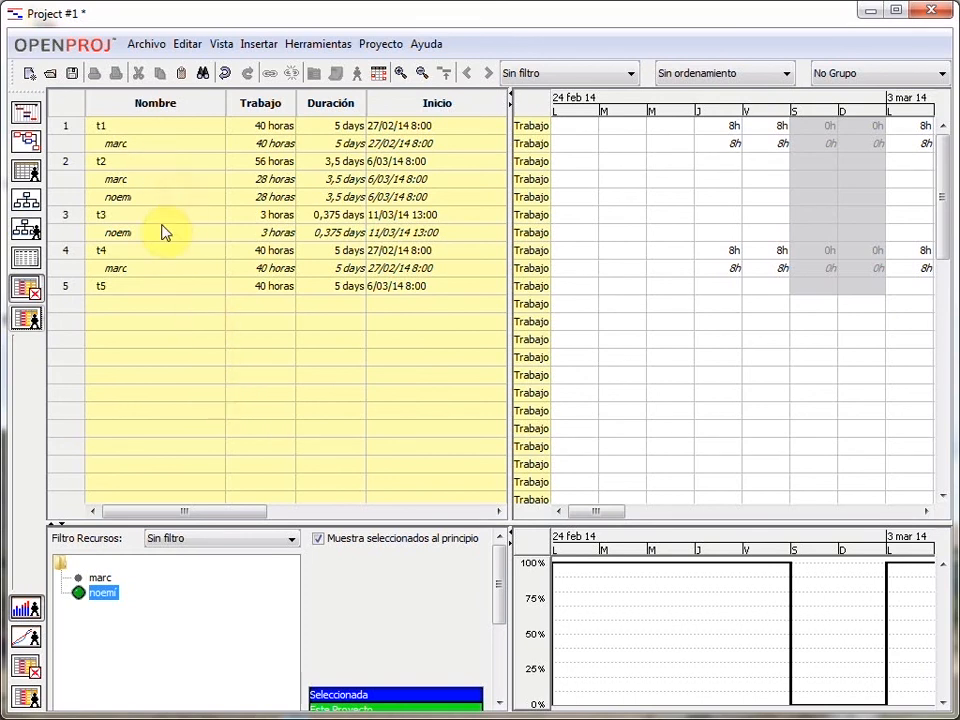
click(79, 127)
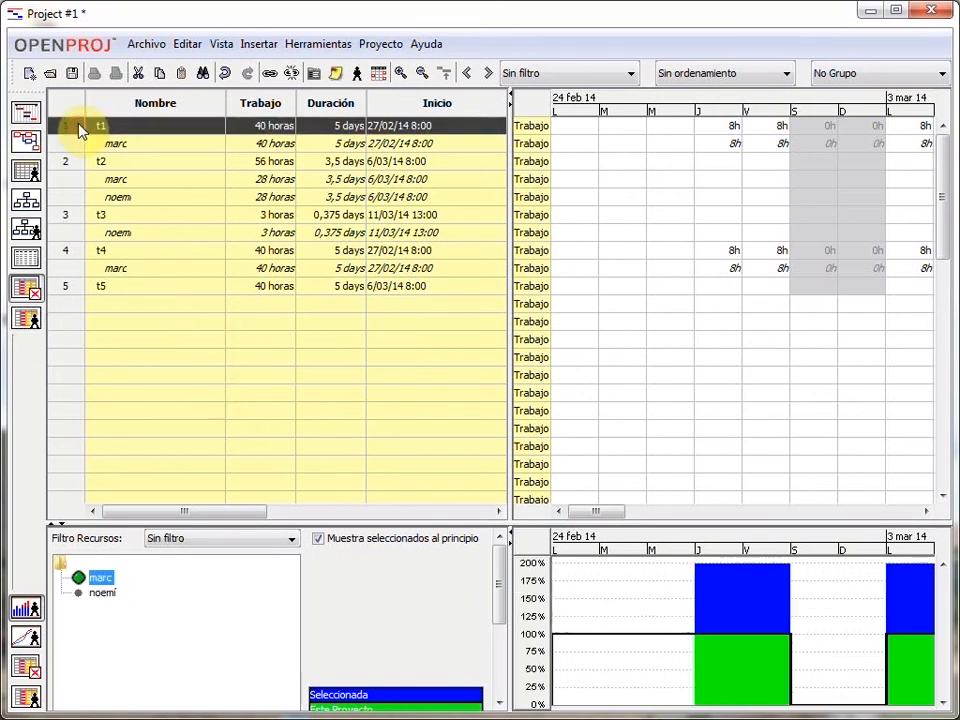
click(66, 161)
click(66, 214)
click(68, 250)
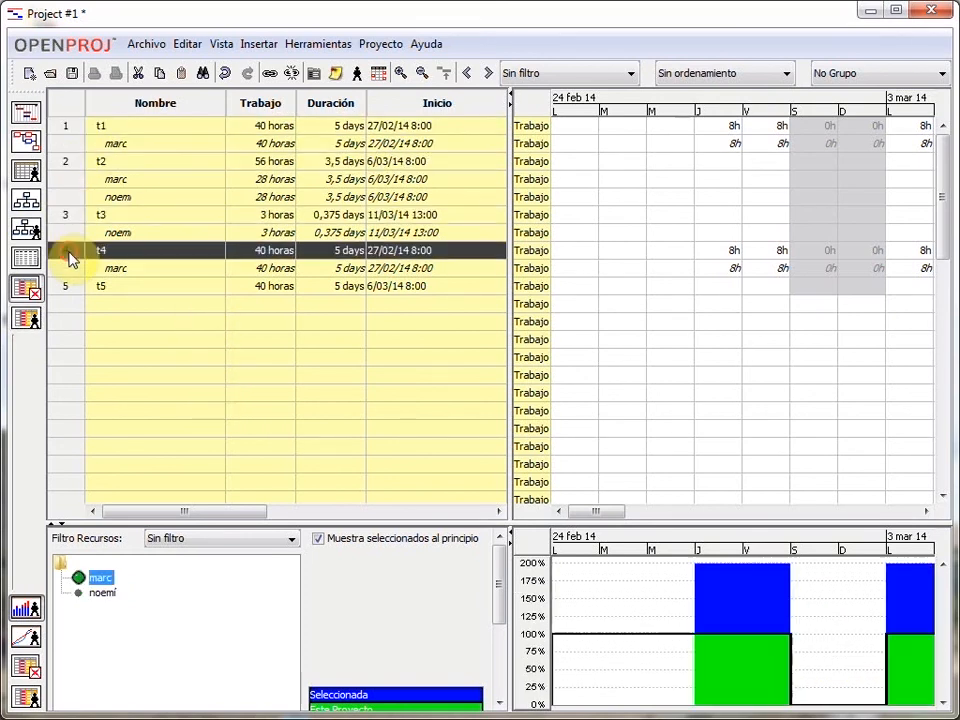
click(71, 145)
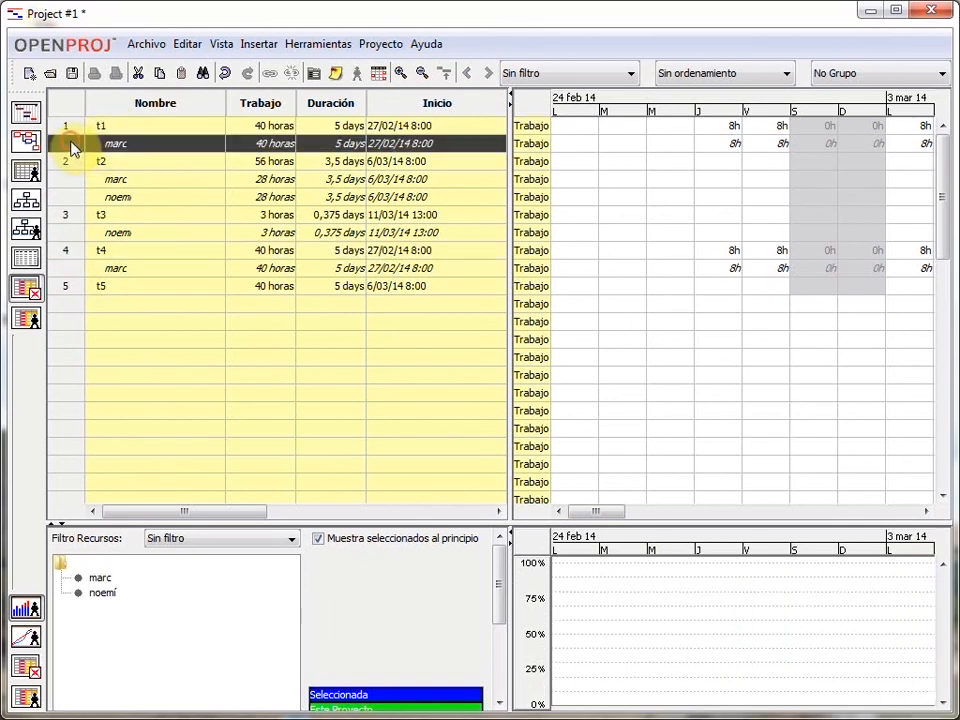
click(62, 180)
shift+click(66, 198)
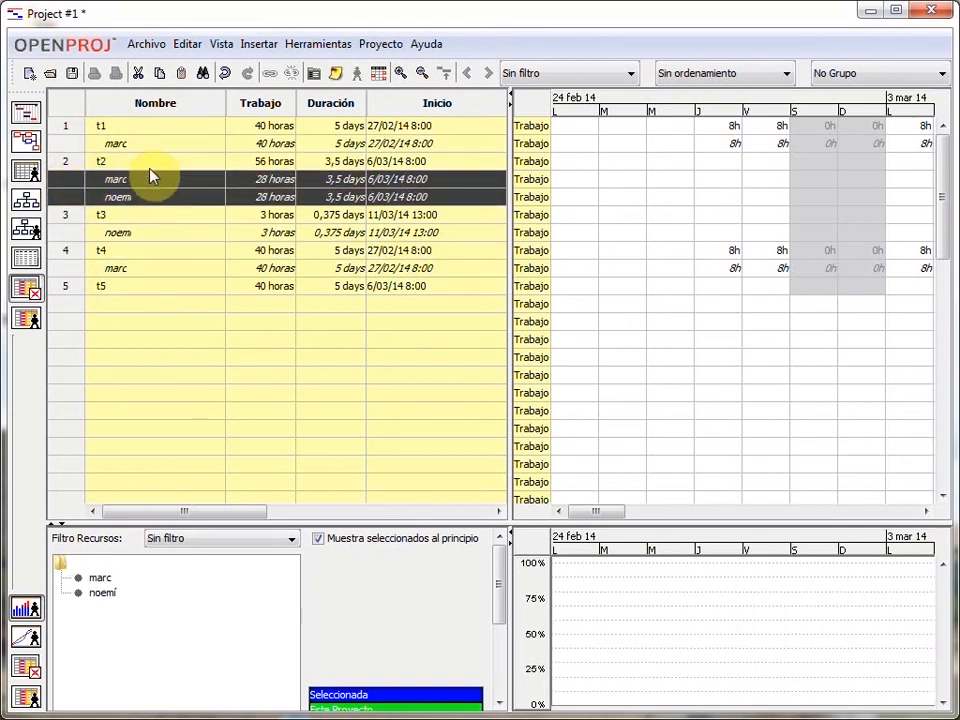
- Compare task t2's total Trabajo hours with those of its two assigned resources and view the daily hours in the 3 mar 14 week
click(260, 161)
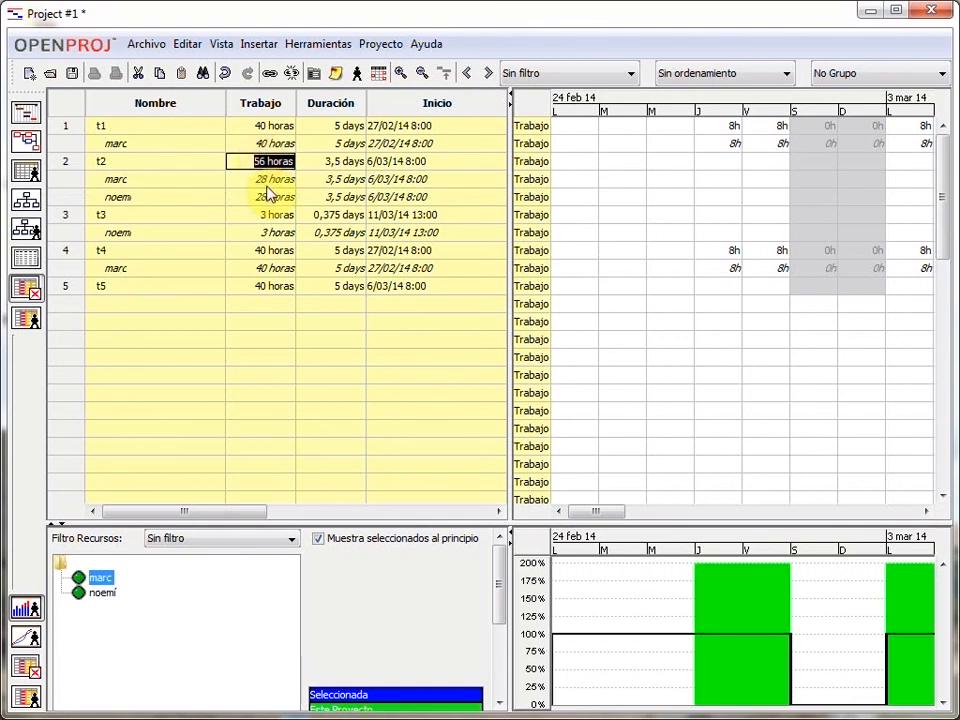
click(264, 181)
click(264, 197)
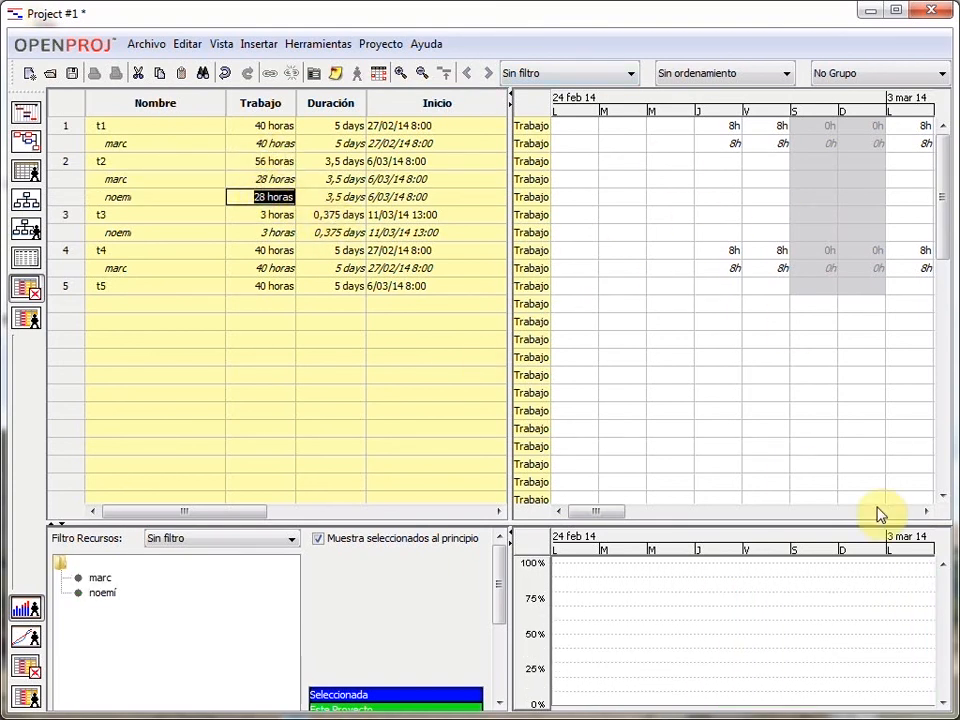
click(928, 512)
click(928, 512)
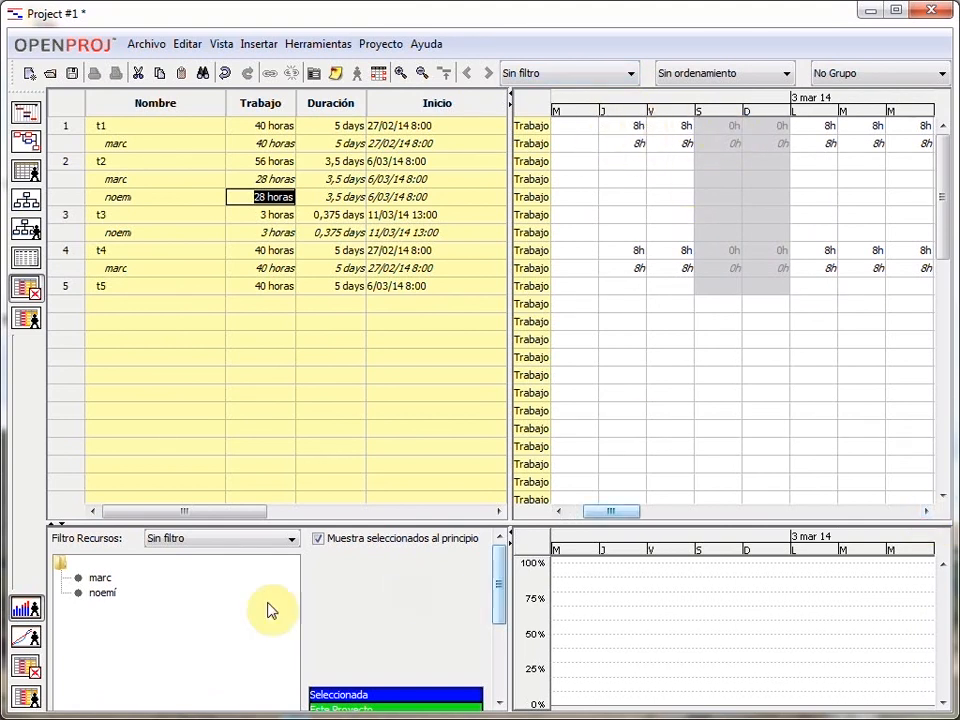
- Show the first resource's histogram below the task usage table and examine its daily load through the 3 mar 14 week
click(100, 579)
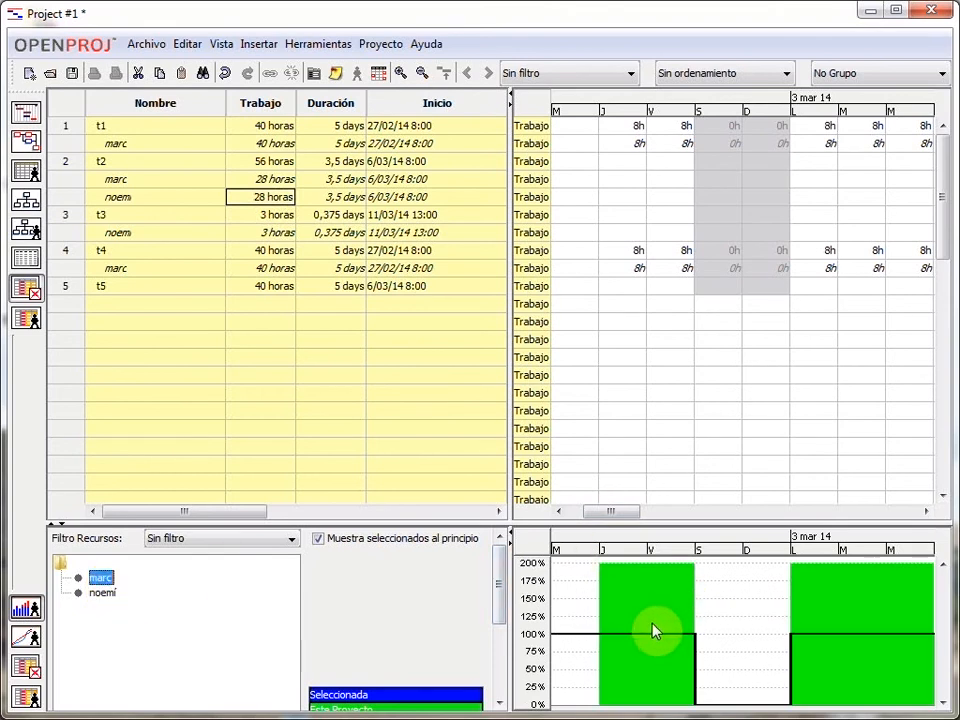
click(927, 512)
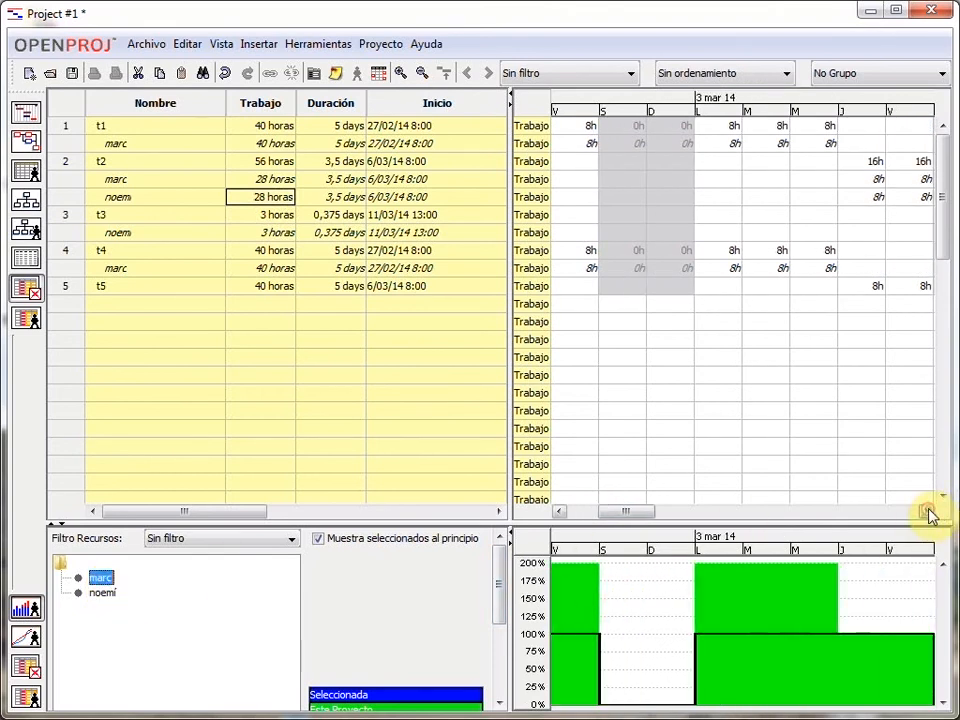
click(927, 512)
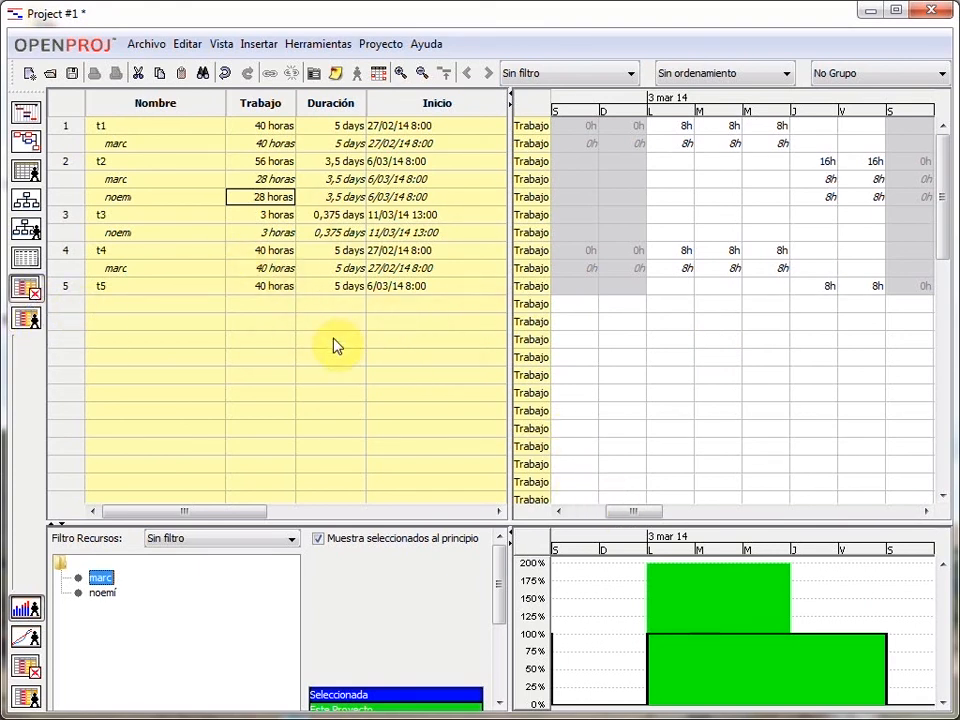
- Return to the Gantt view, review the project's Estadísticas in Información de Proyecto, and close the dialog
click(26, 112)
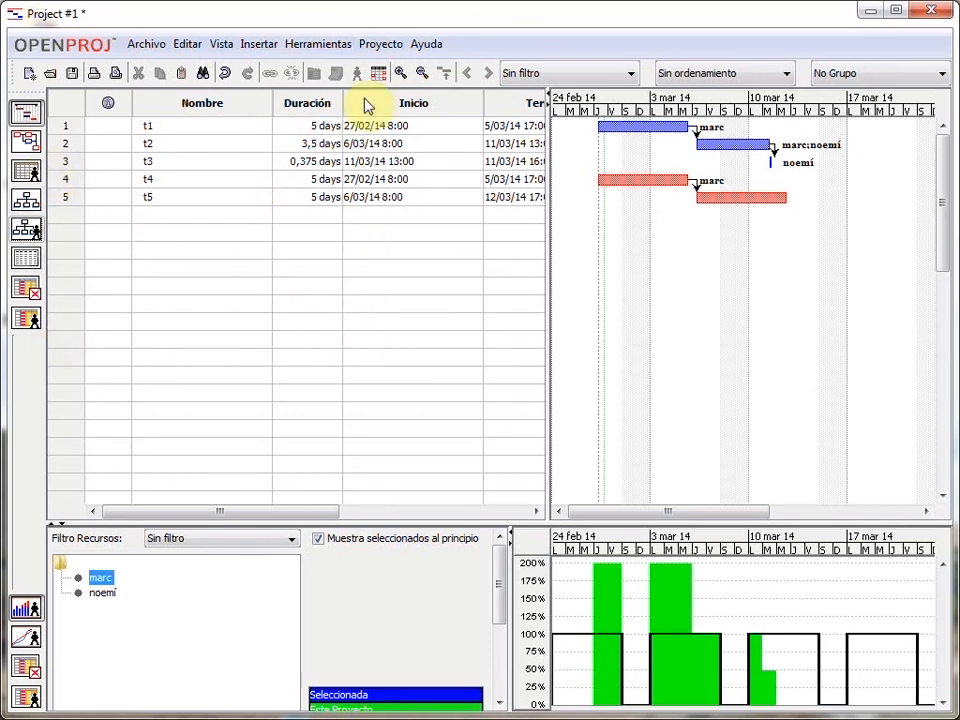
click(390, 43)
click(456, 140)
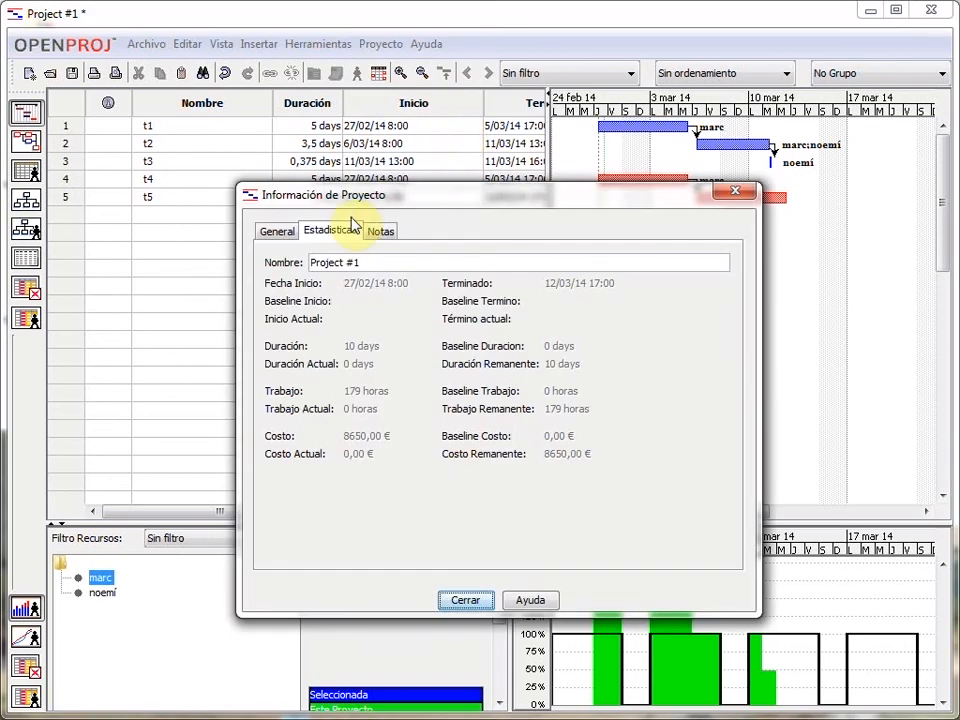
click(735, 191)
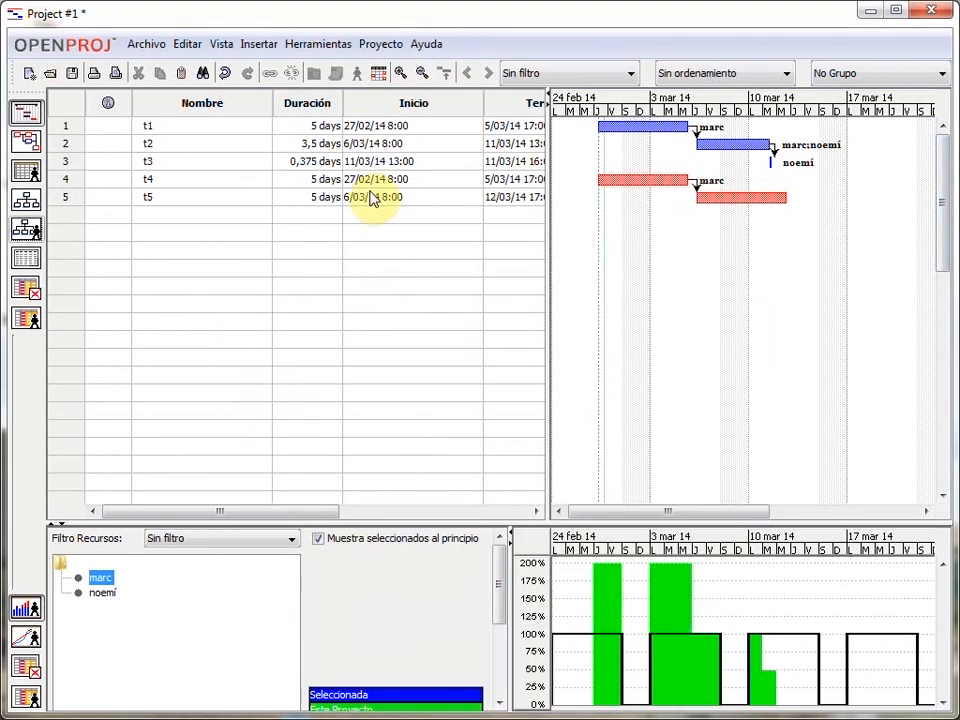